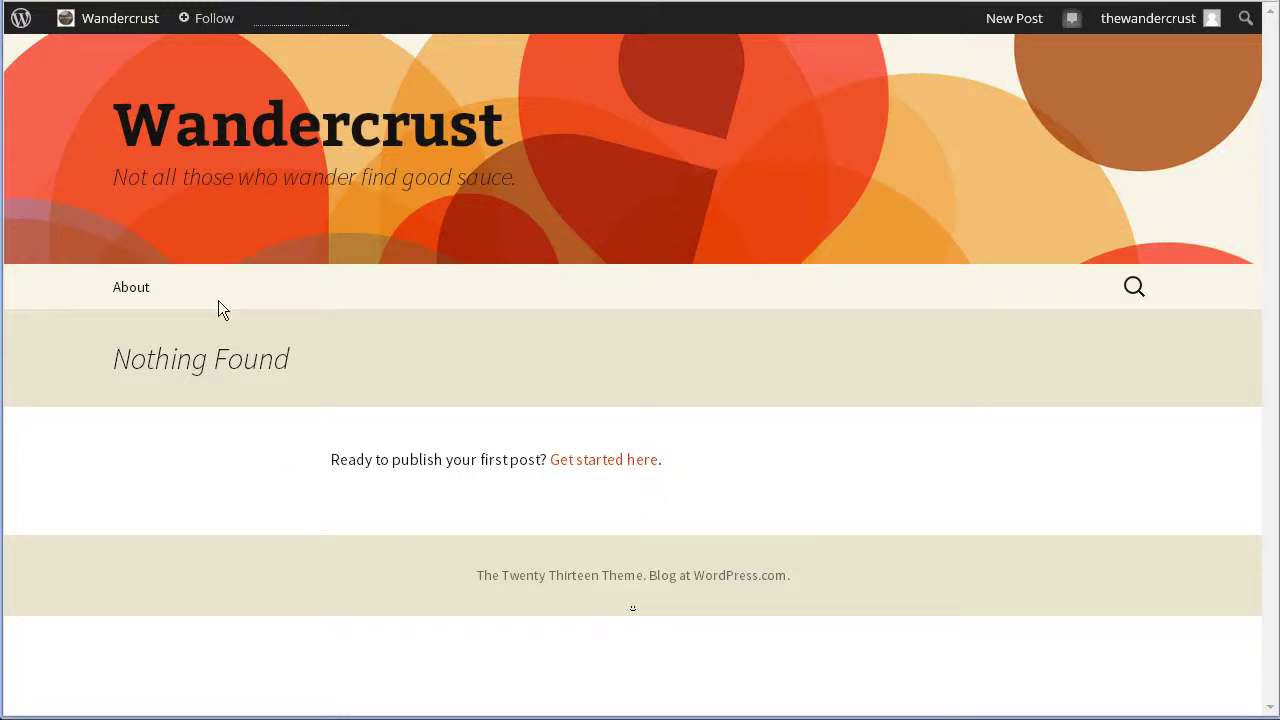
Open the Wandercrust site's dashboard and go to its theme management page
mouse_move(97, 30)
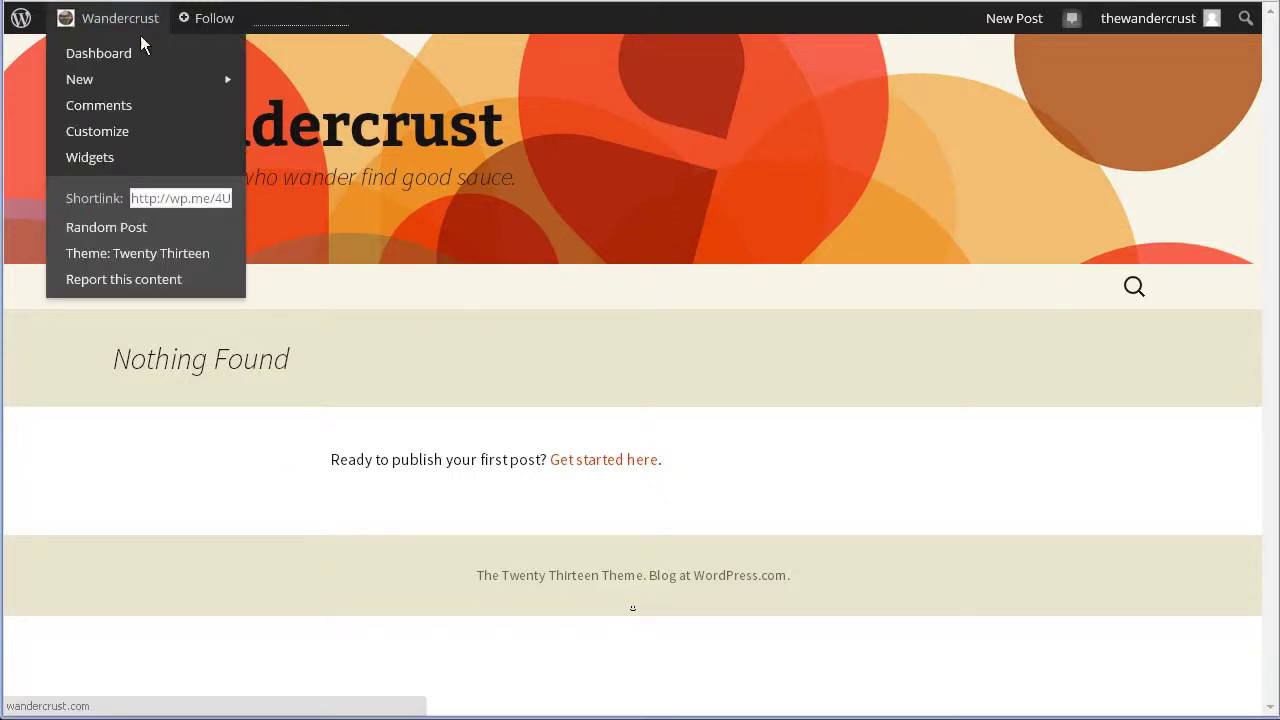
click(110, 60)
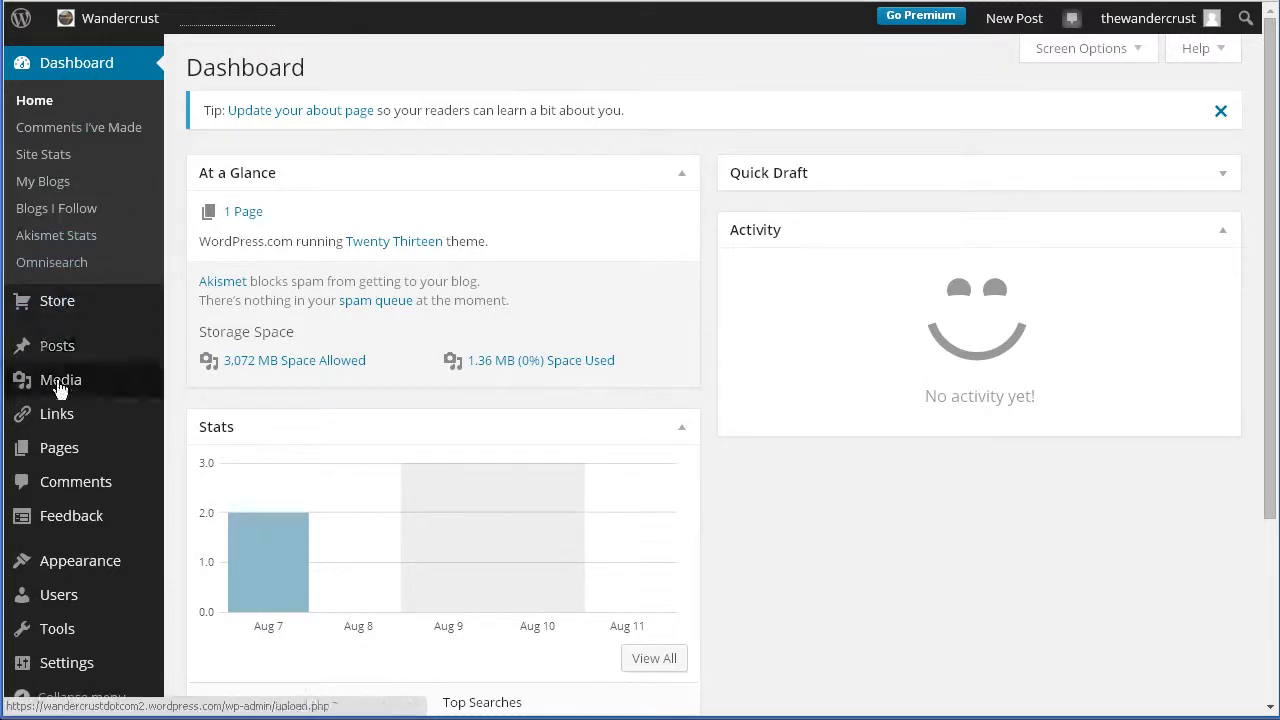
mouse_move(60, 558)
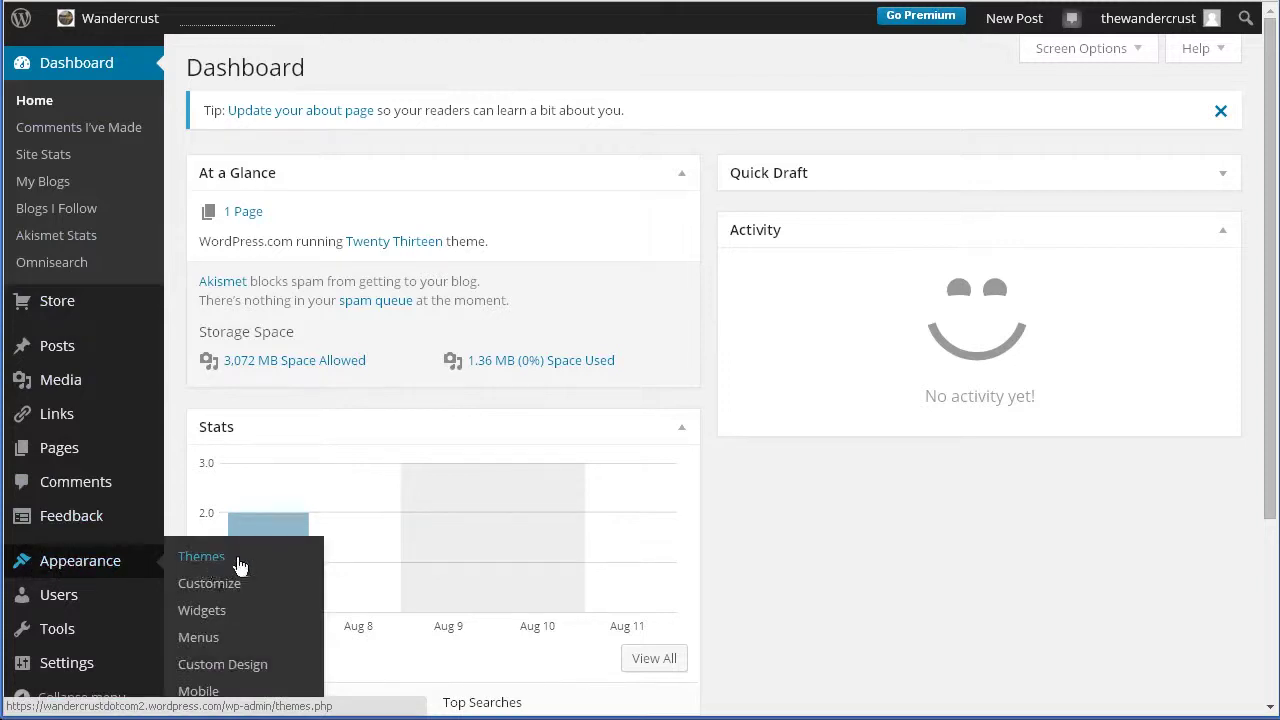
click(224, 562)
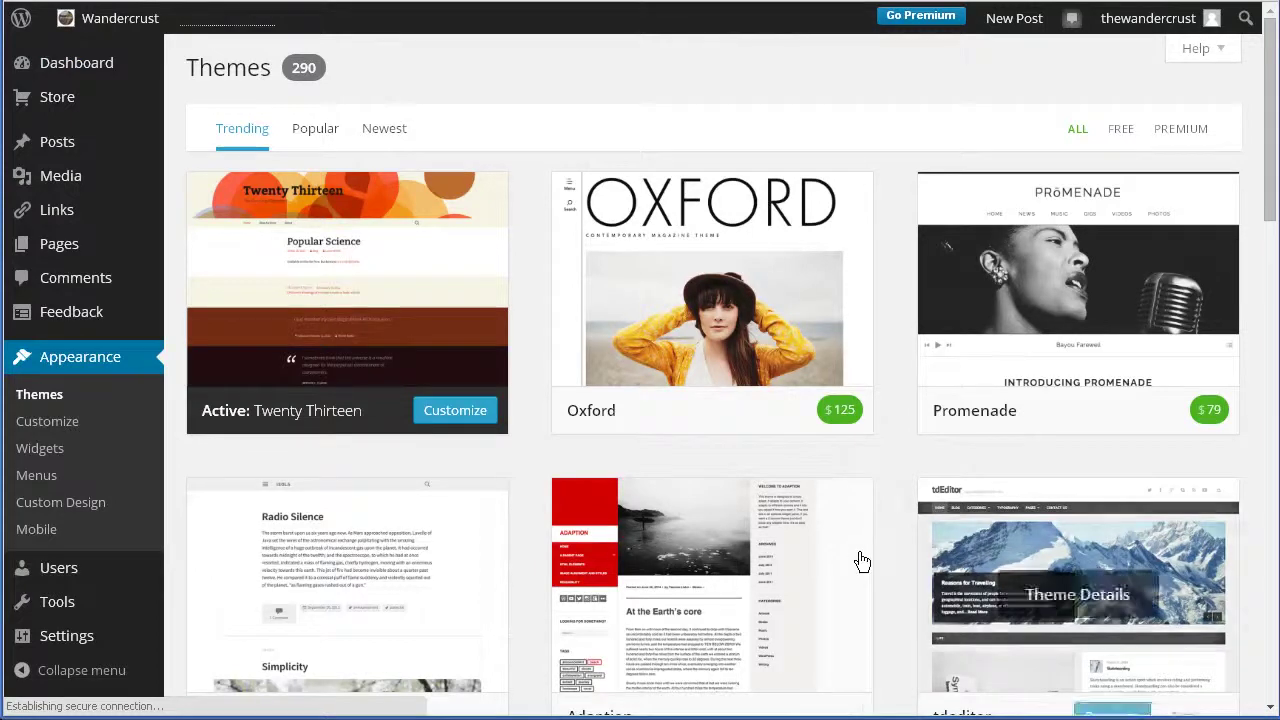
Browse the trending themes, comparing their designs, prices and available actions with the active Twenty Thirteen theme
mouse_move(860, 560)
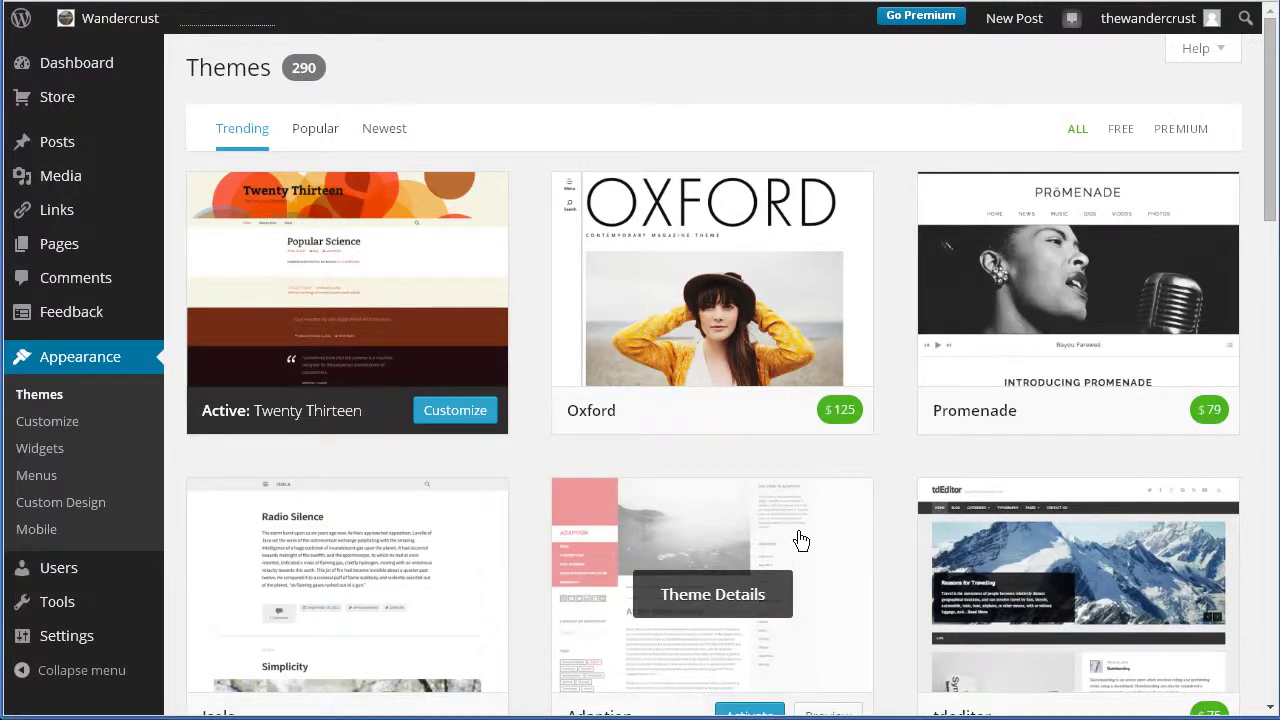
mouse_move(330, 415)
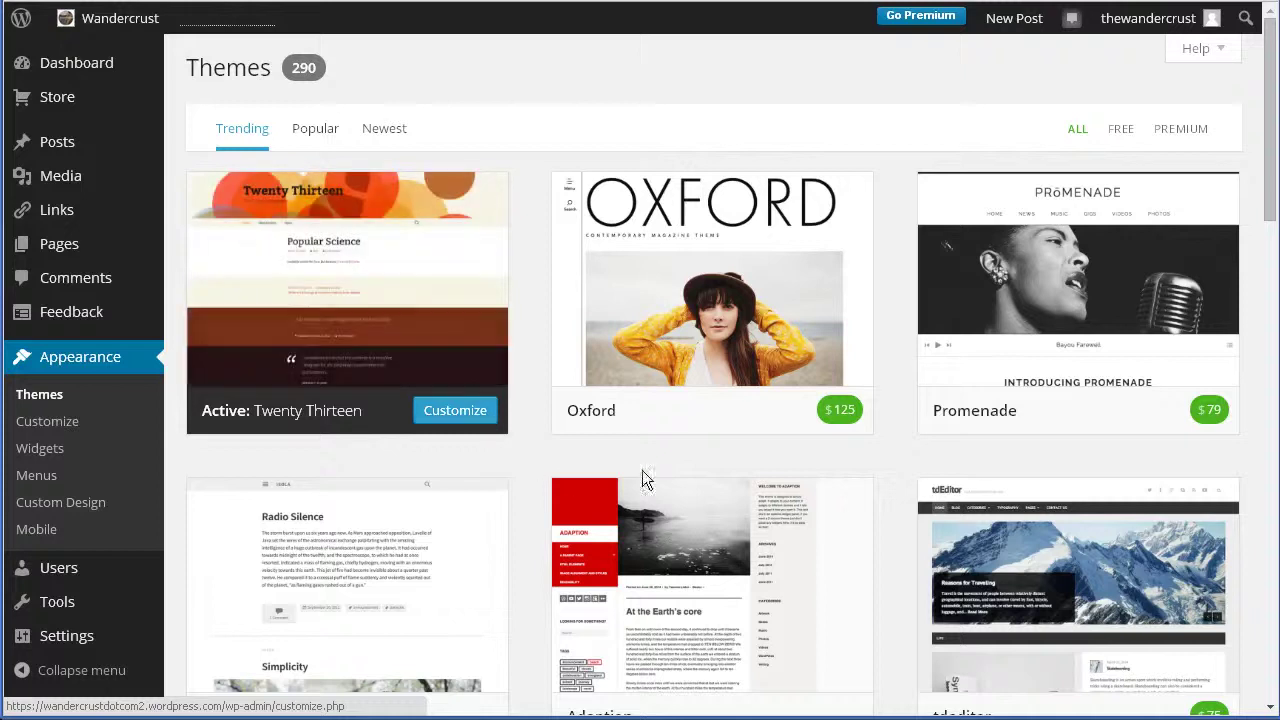
scroll(879, 466, down, 2)
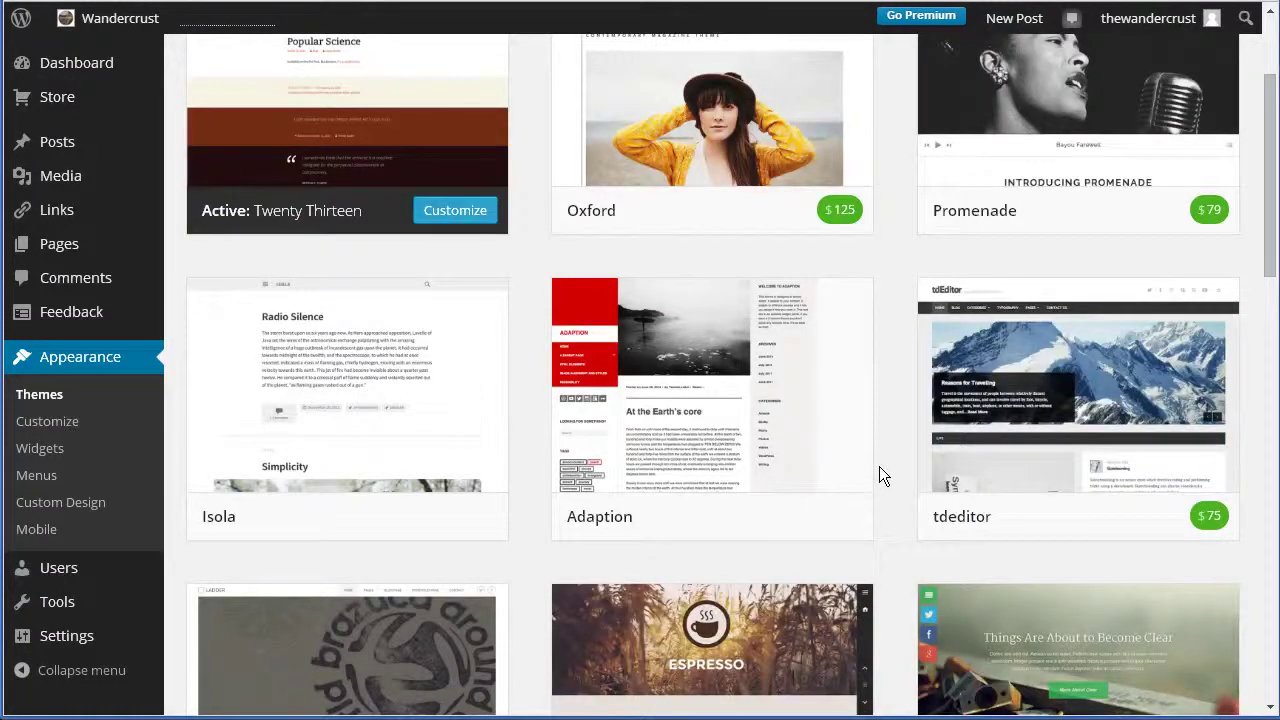
scroll(879, 466, up, 2)
mouse_move(820, 409)
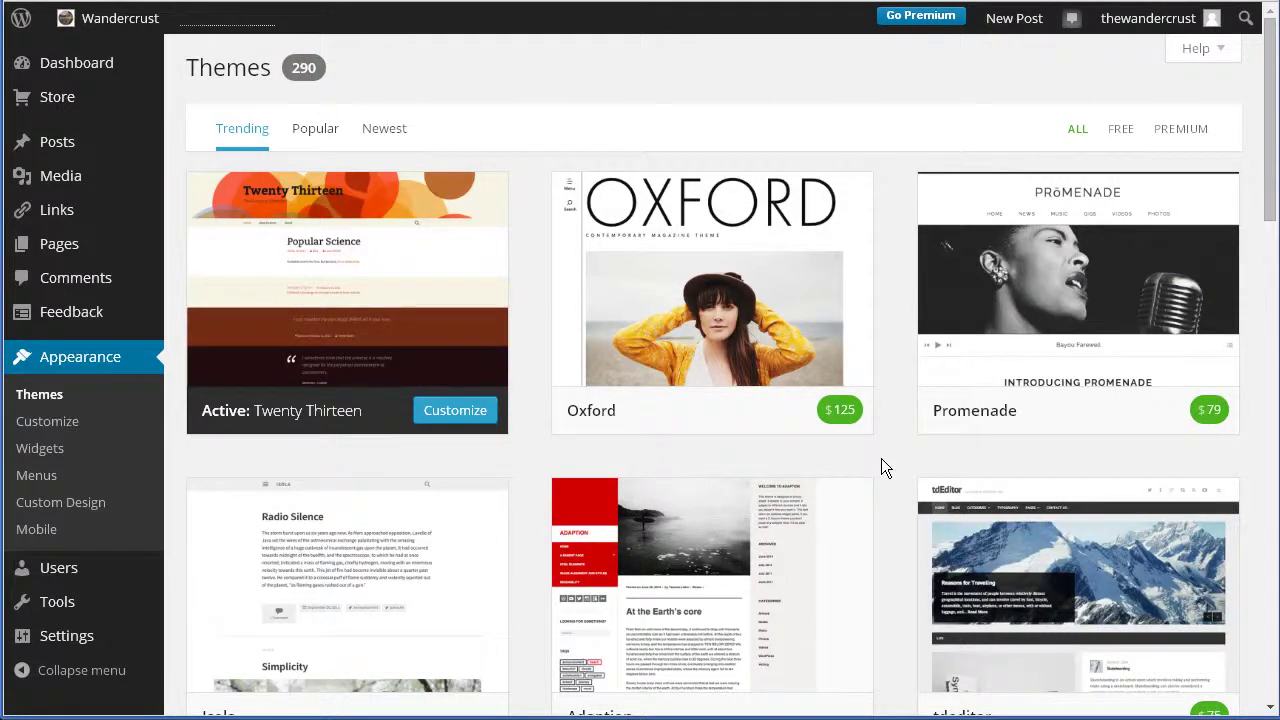
mouse_move(751, 240)
scroll(877, 464, down, 2)
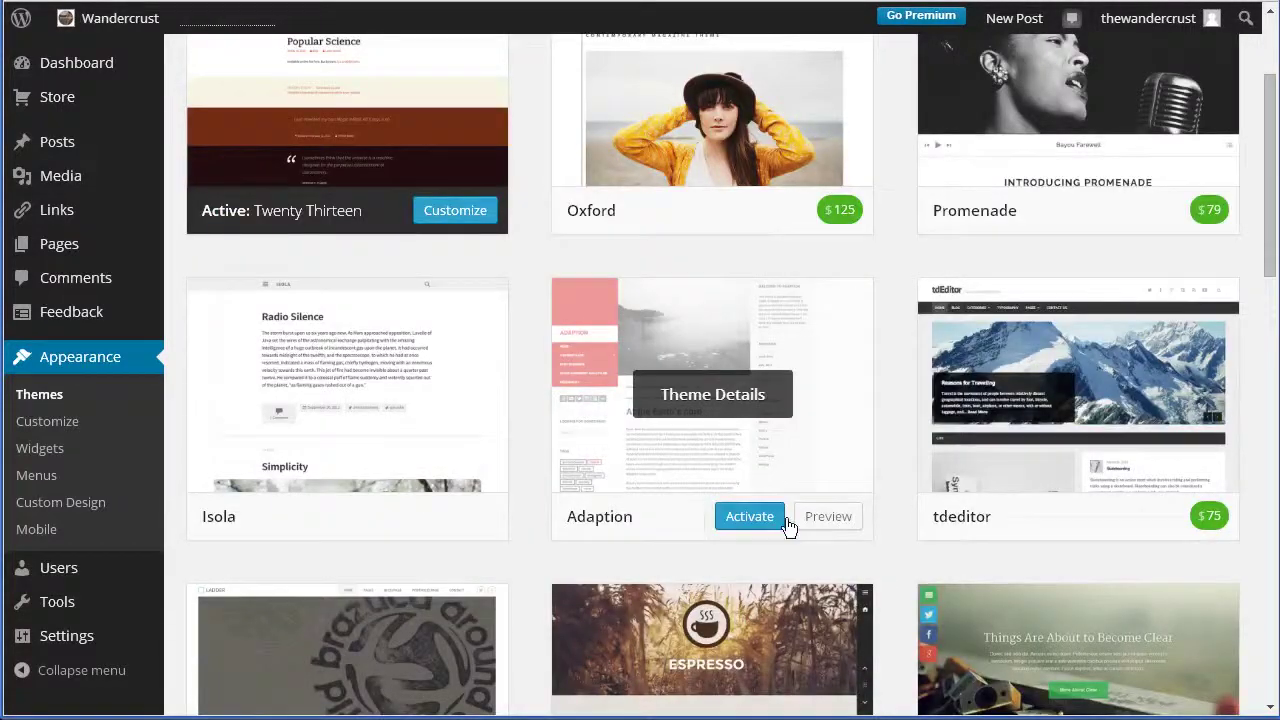
scroll(913, 550, up, 2)
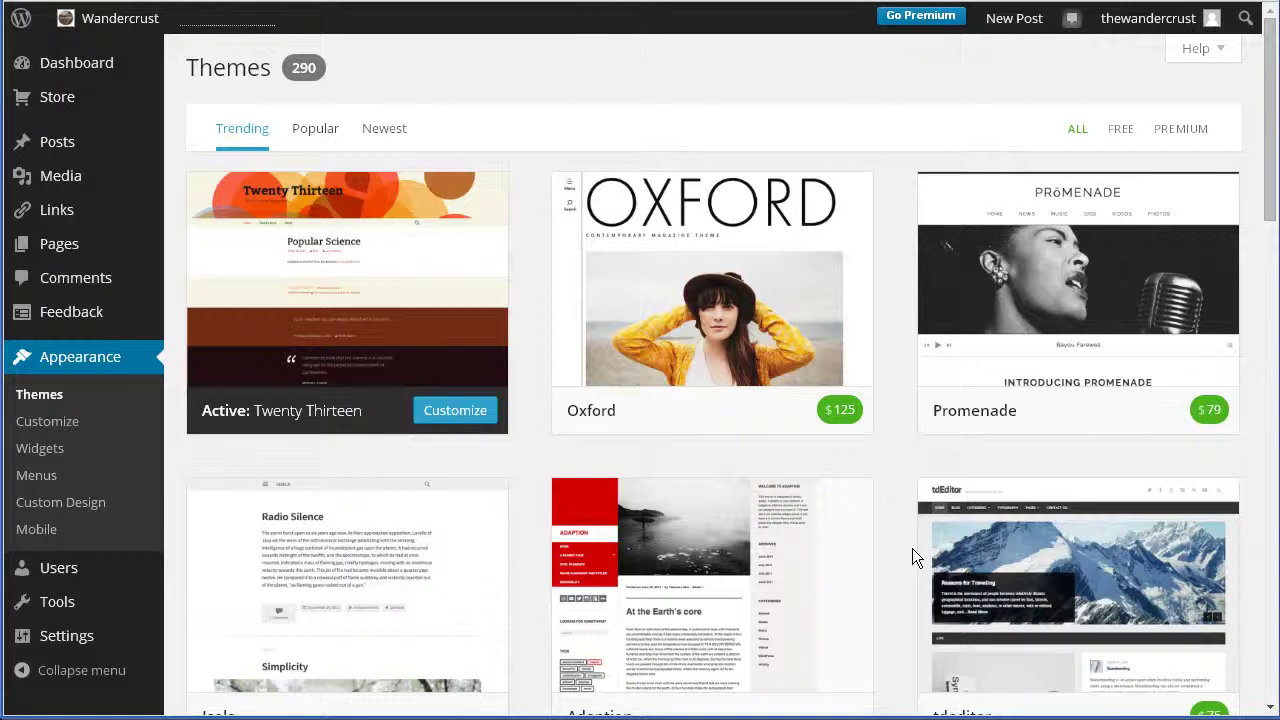
scroll(912, 548, down, 3)
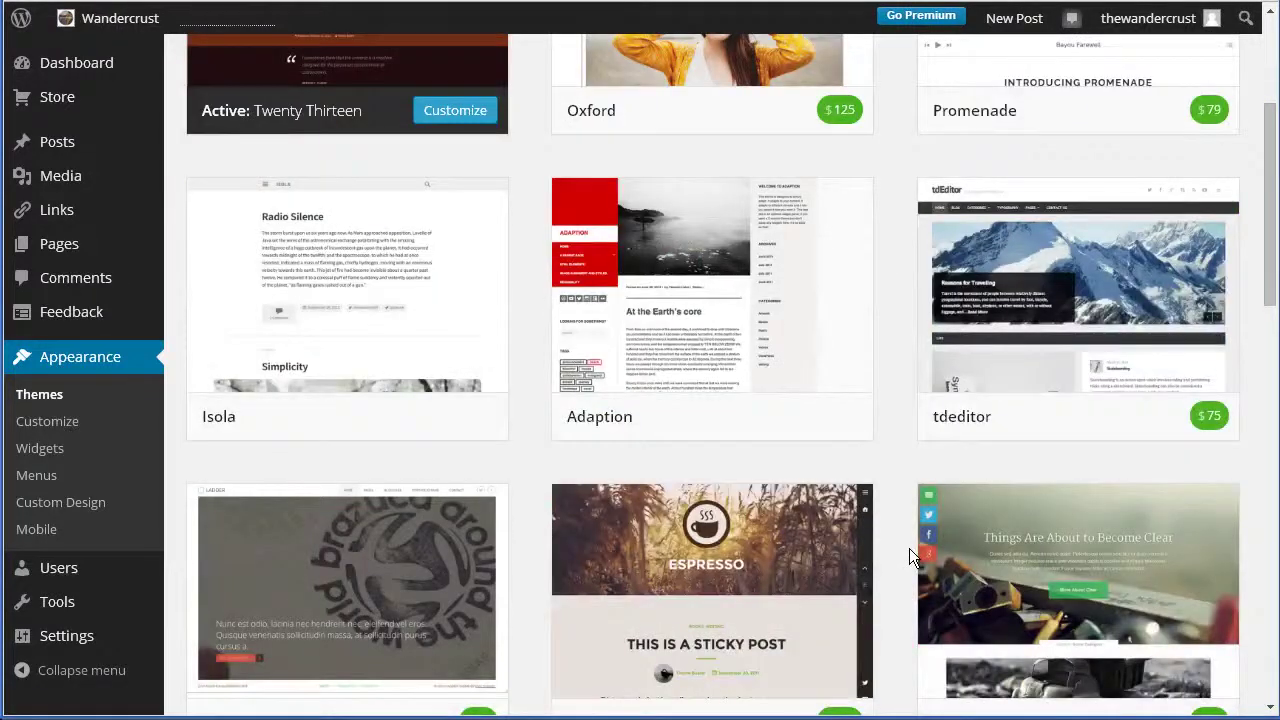
scroll(906, 548, down, 1)
scroll(881, 599, down, 1)
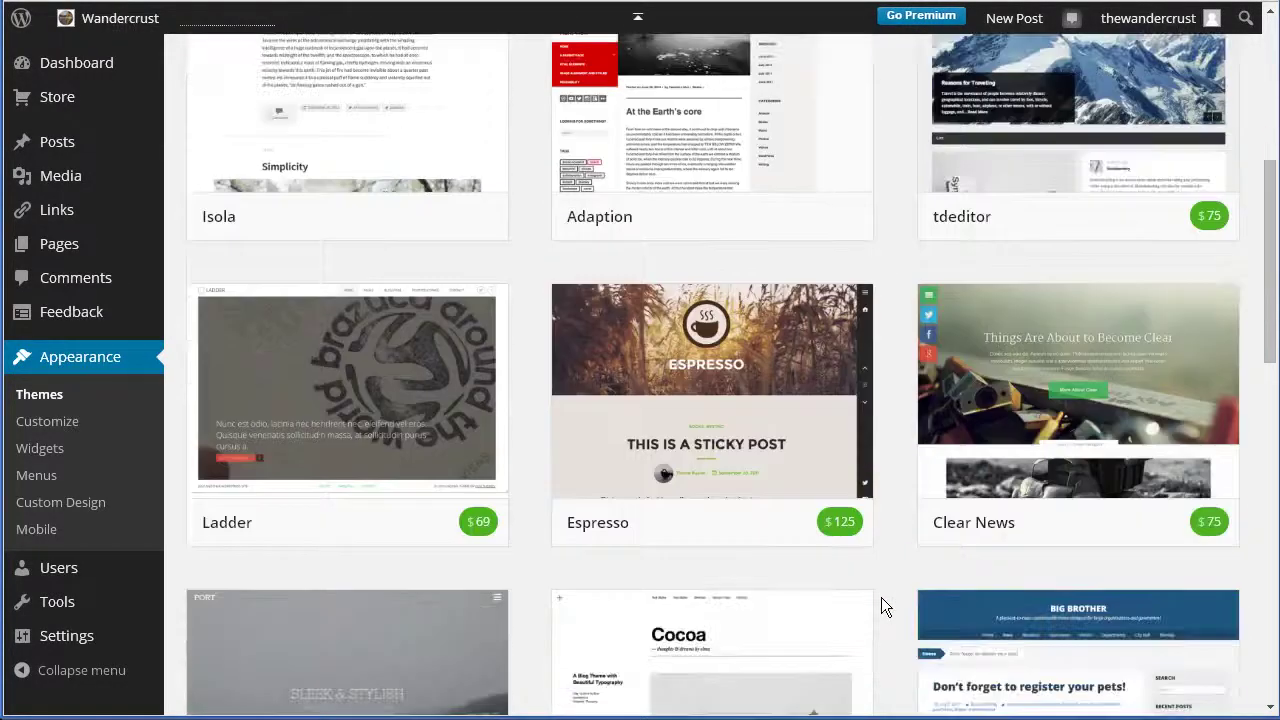
scroll(881, 599, down, 3)
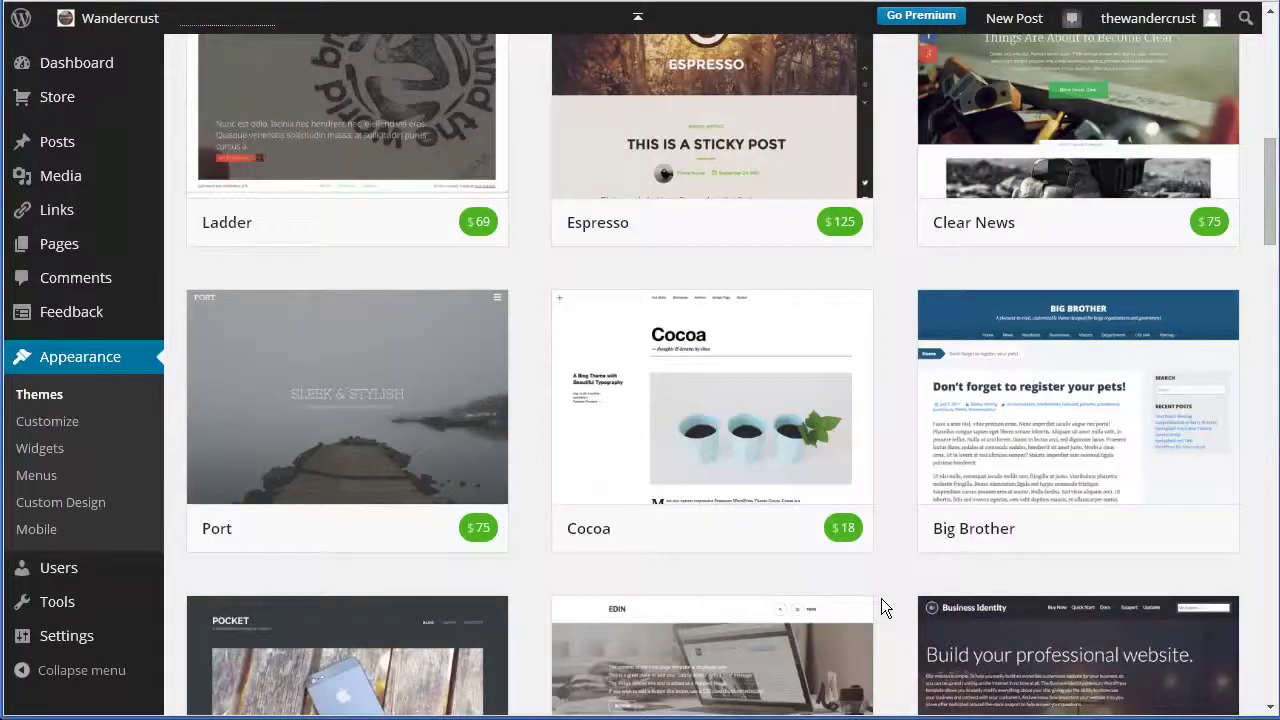
scroll(880, 598, down, 1)
scroll(880, 598, down, 2)
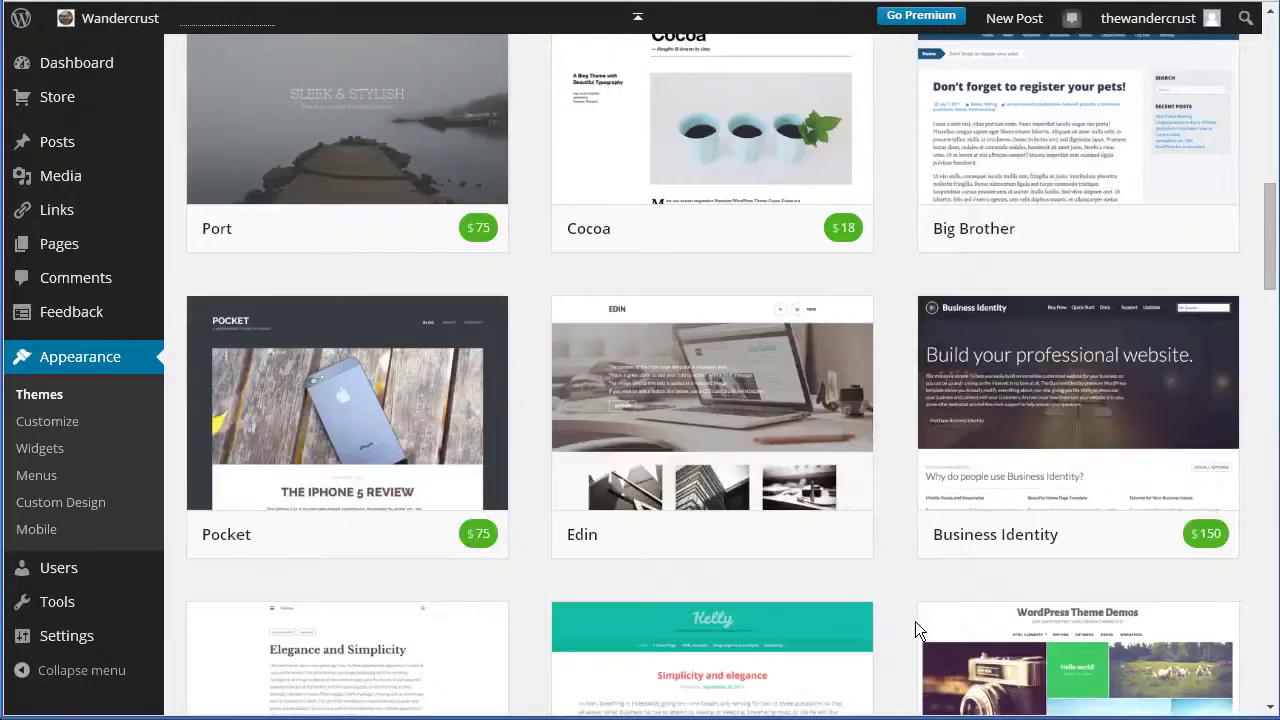
mouse_move(955, 370)
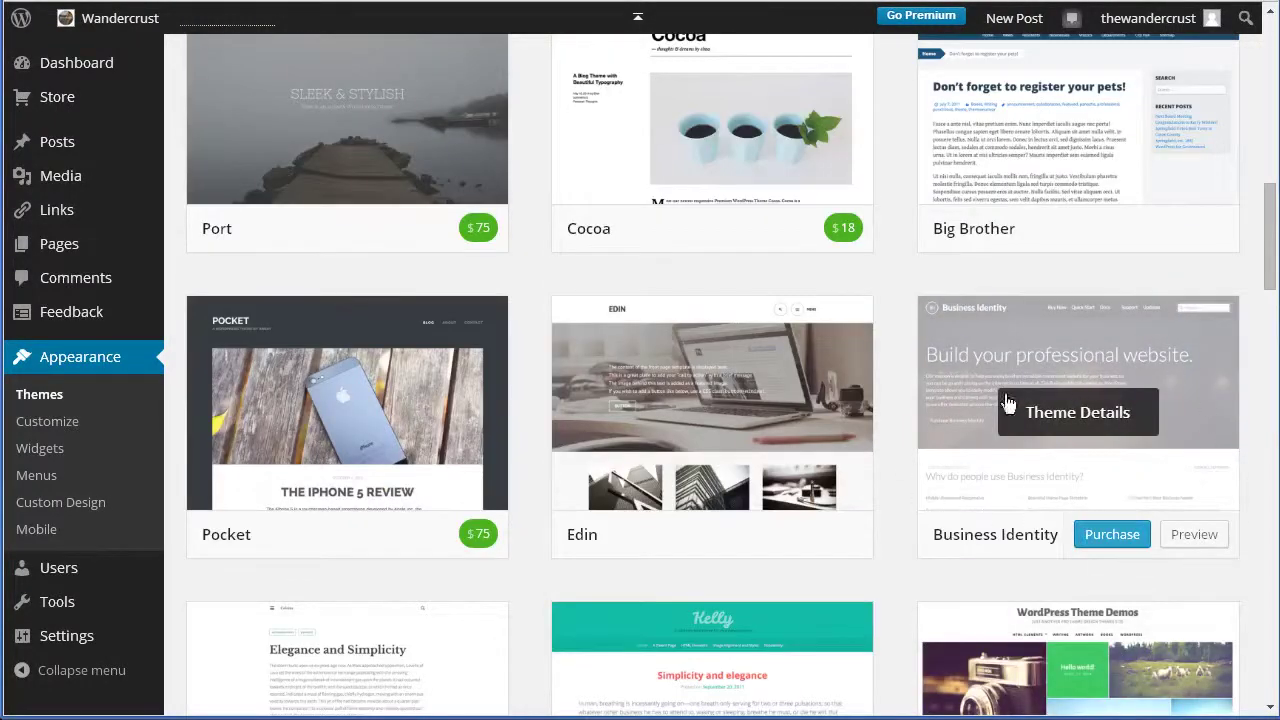
scroll(897, 640, down, 1)
scroll(897, 638, down, 1)
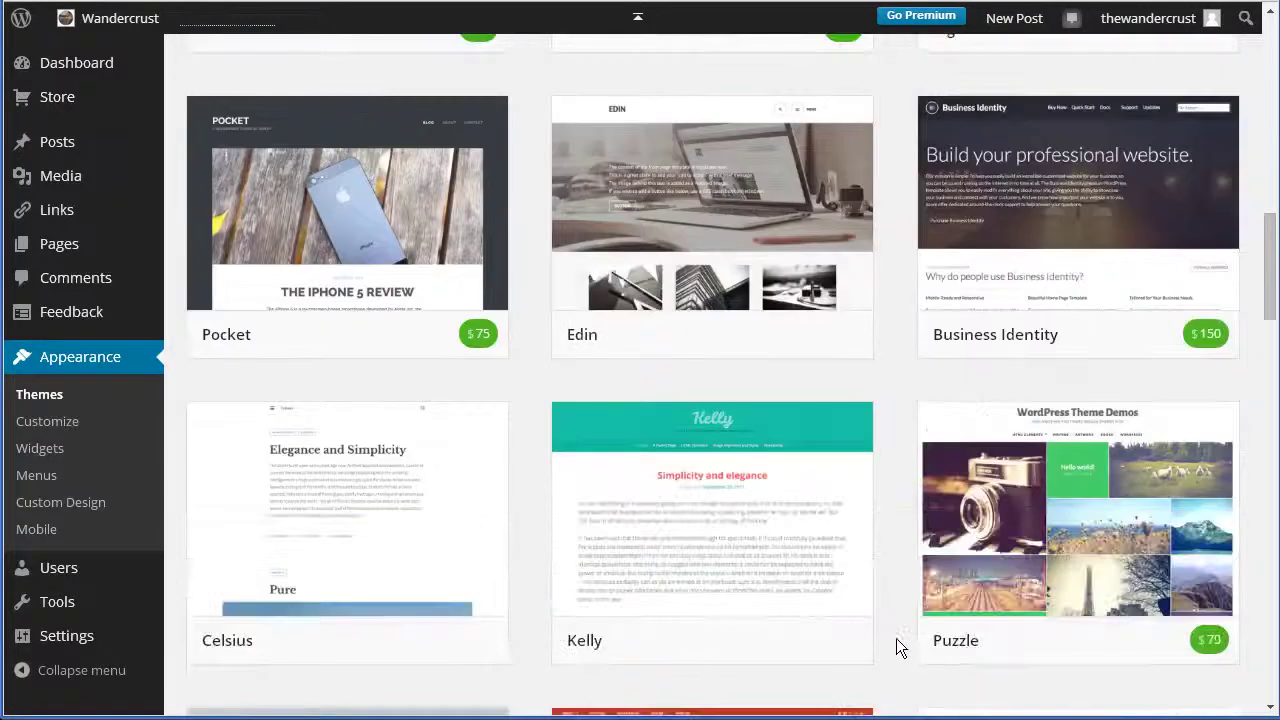
scroll(877, 648, up, 9)
scroll(877, 648, up, 4)
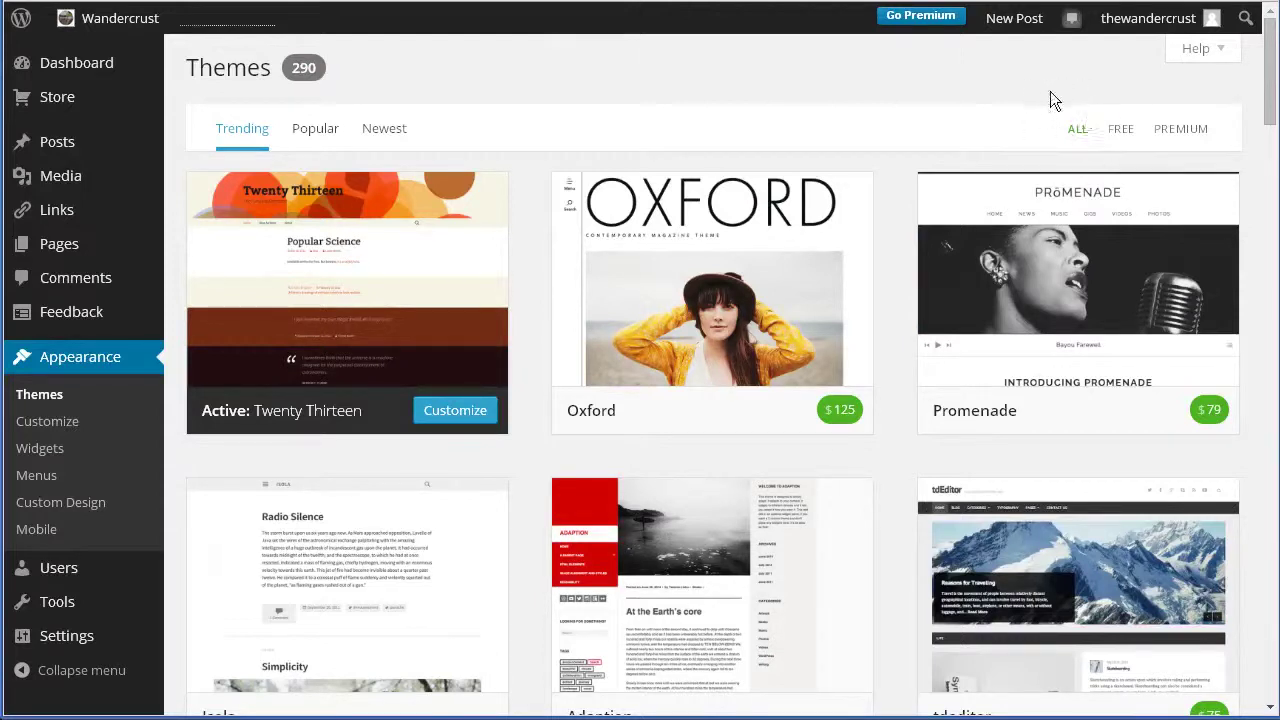
Compare the free and premium theme listings, leaving the gallery filtered to free themes
click(1130, 138)
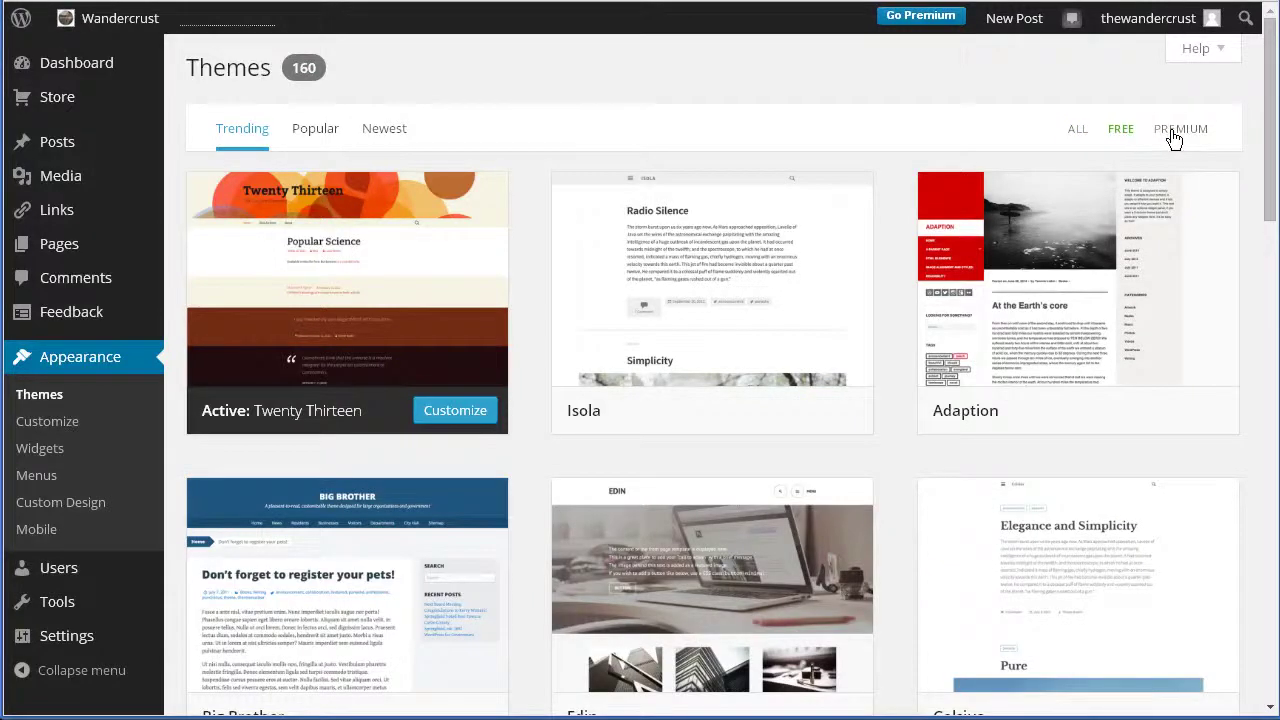
click(1174, 138)
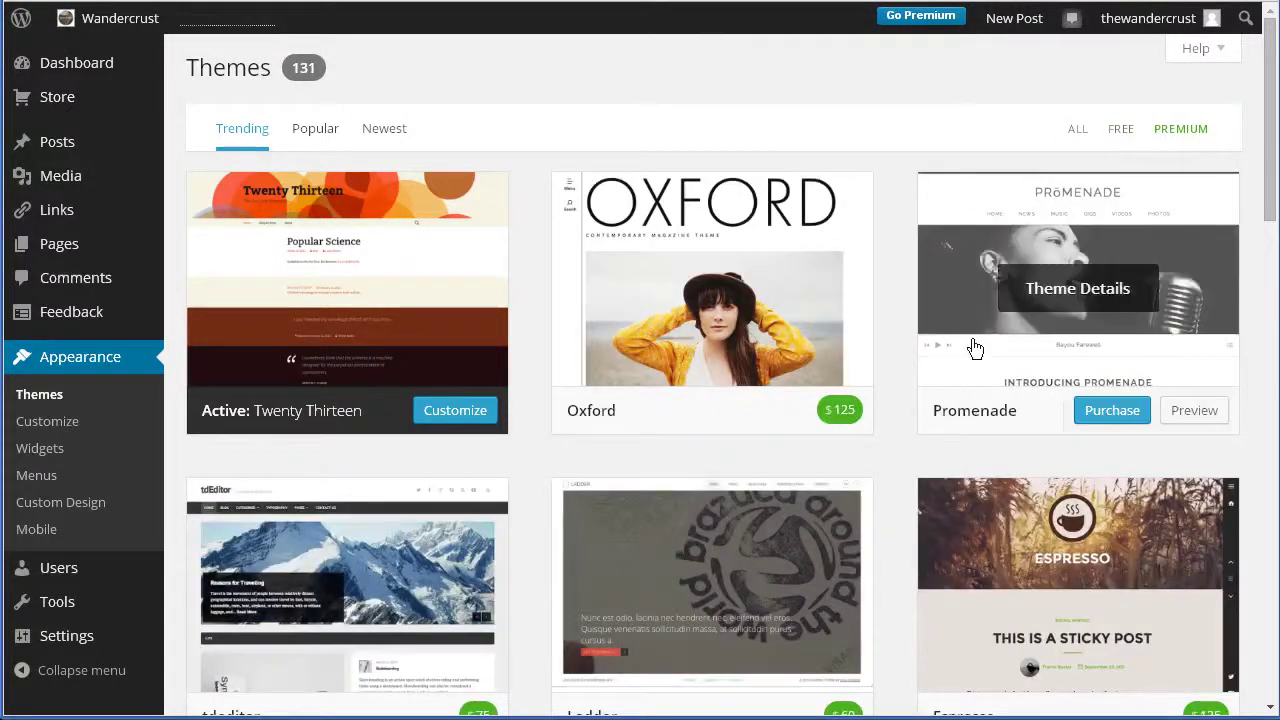
click(1122, 138)
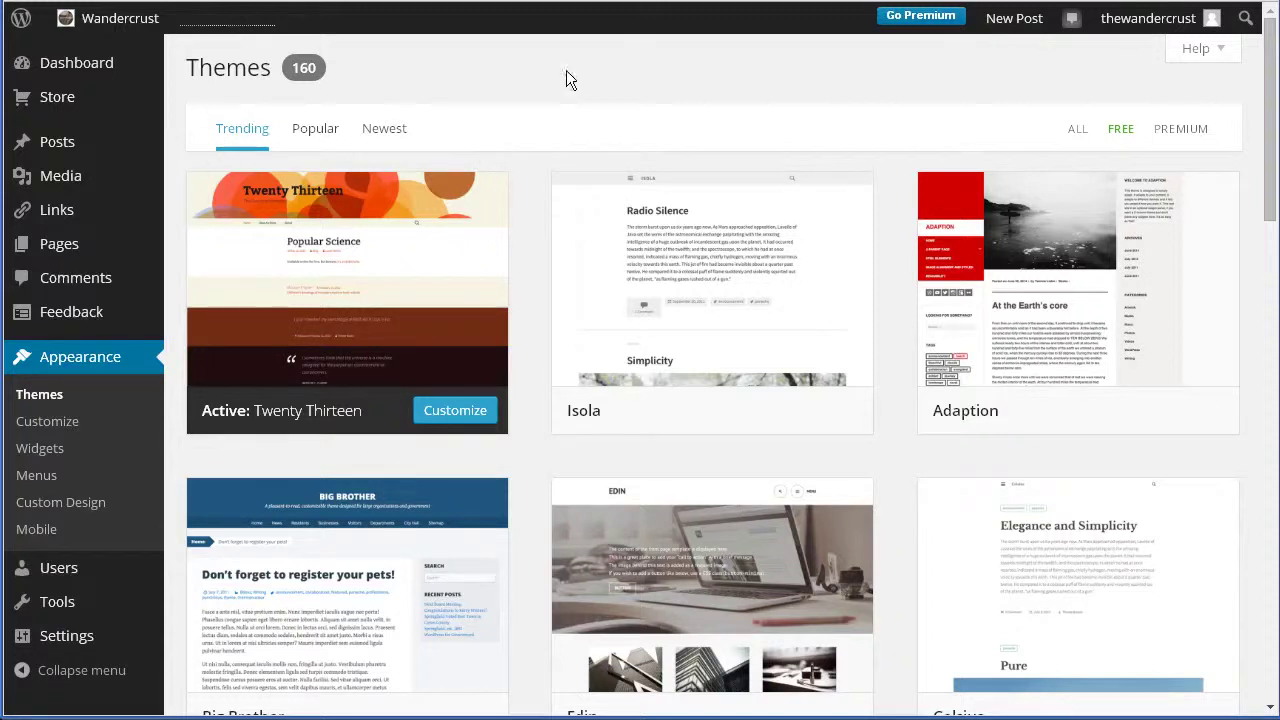
View the details of the free Isola theme and open its demo site
mouse_move(477, 209)
mouse_move(663, 268)
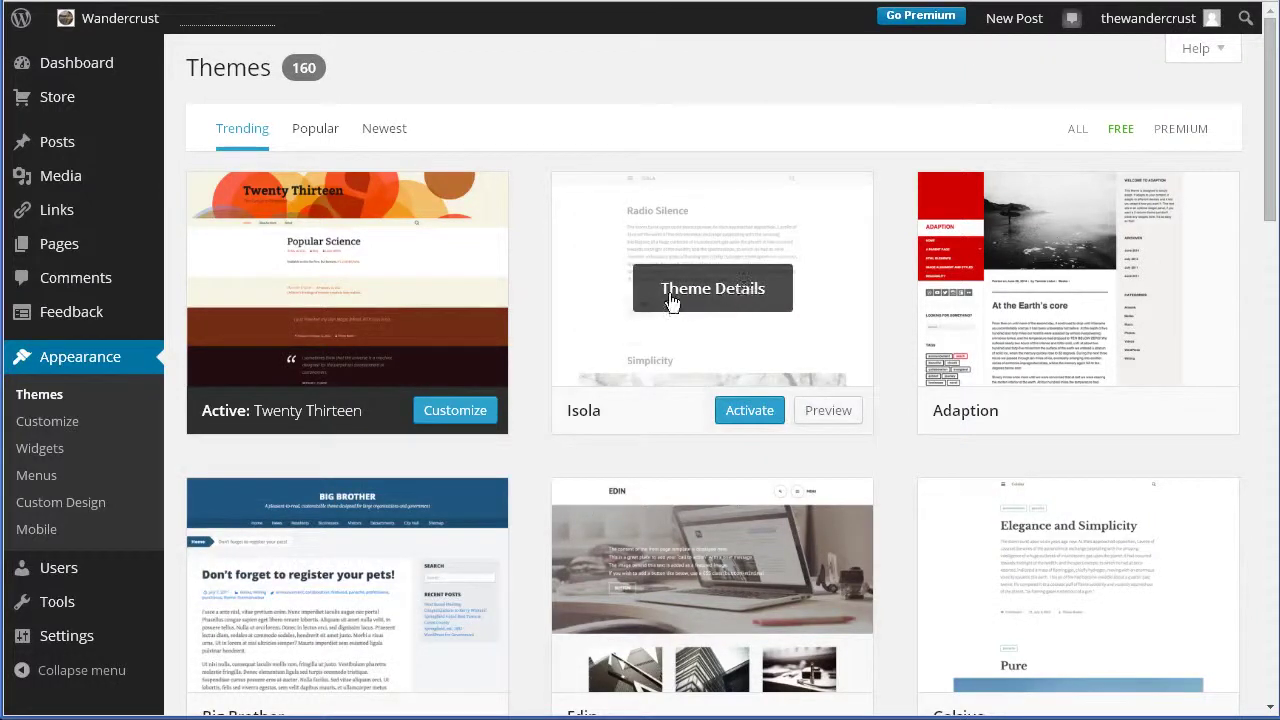
click(763, 306)
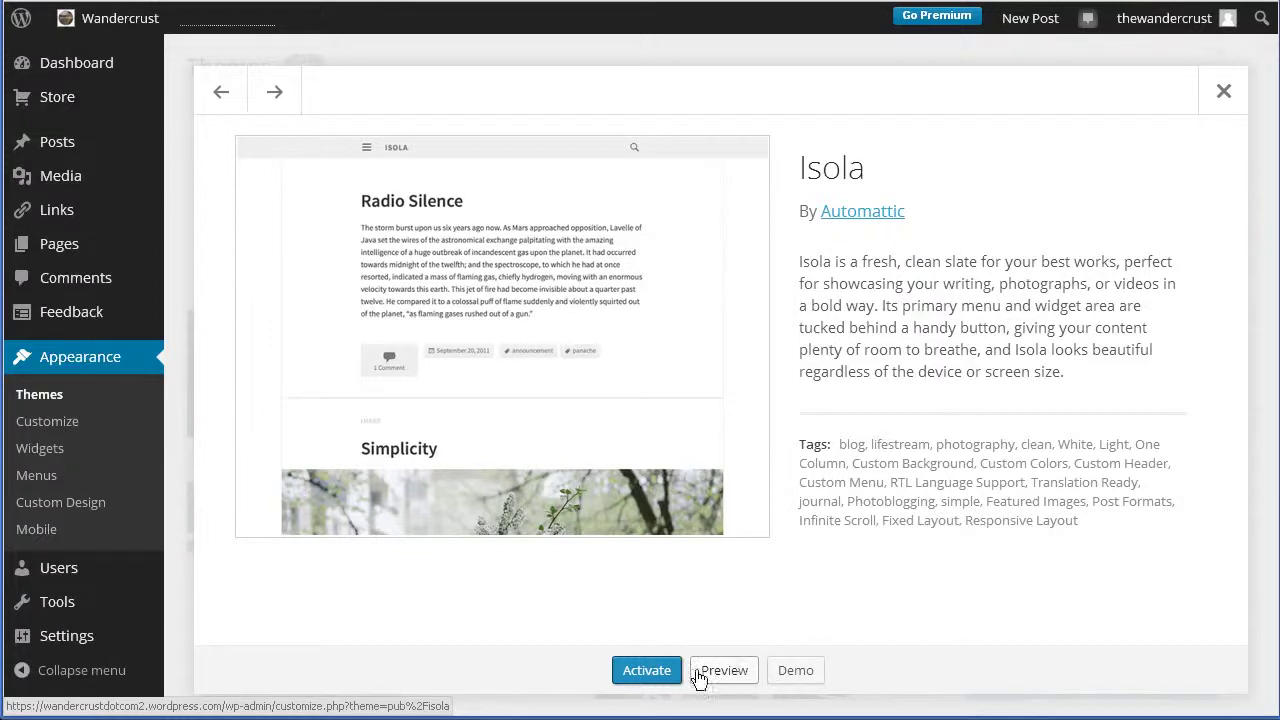
click(800, 672)
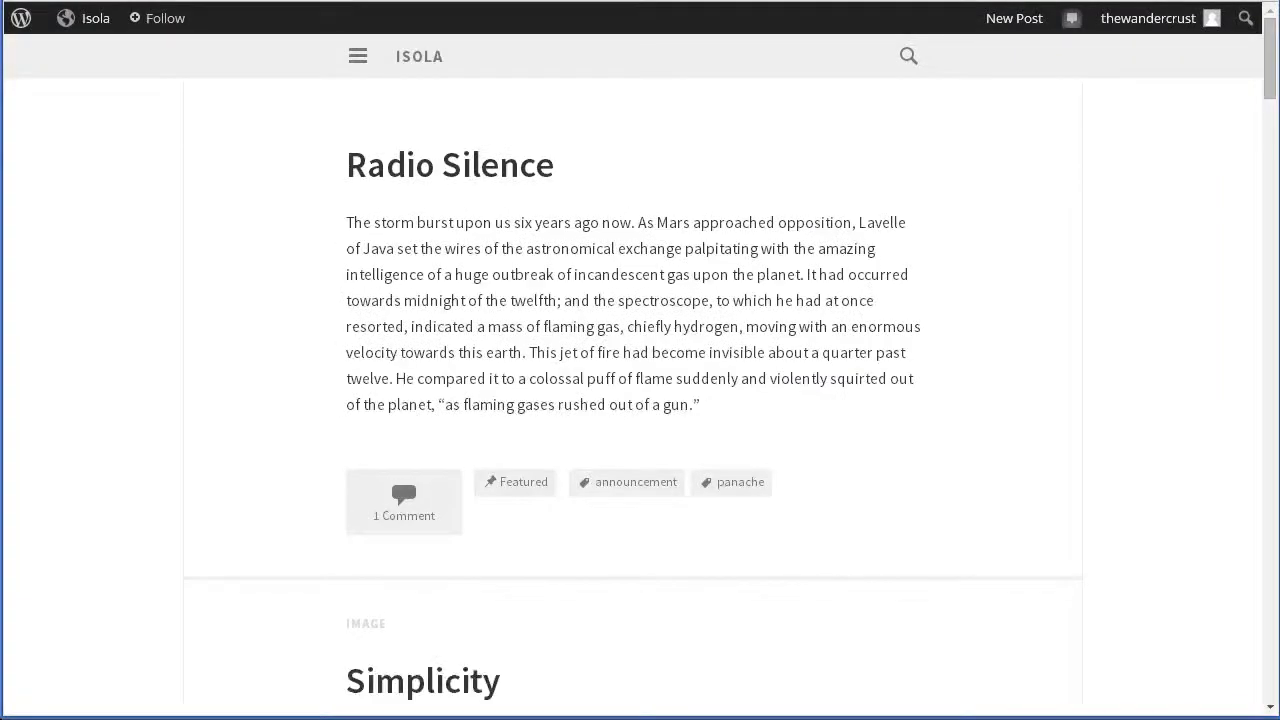
Examine the Isola demo's home page, including how its text, image, gallery, link and video posts are laid out
scroll(150, 235, down, 4)
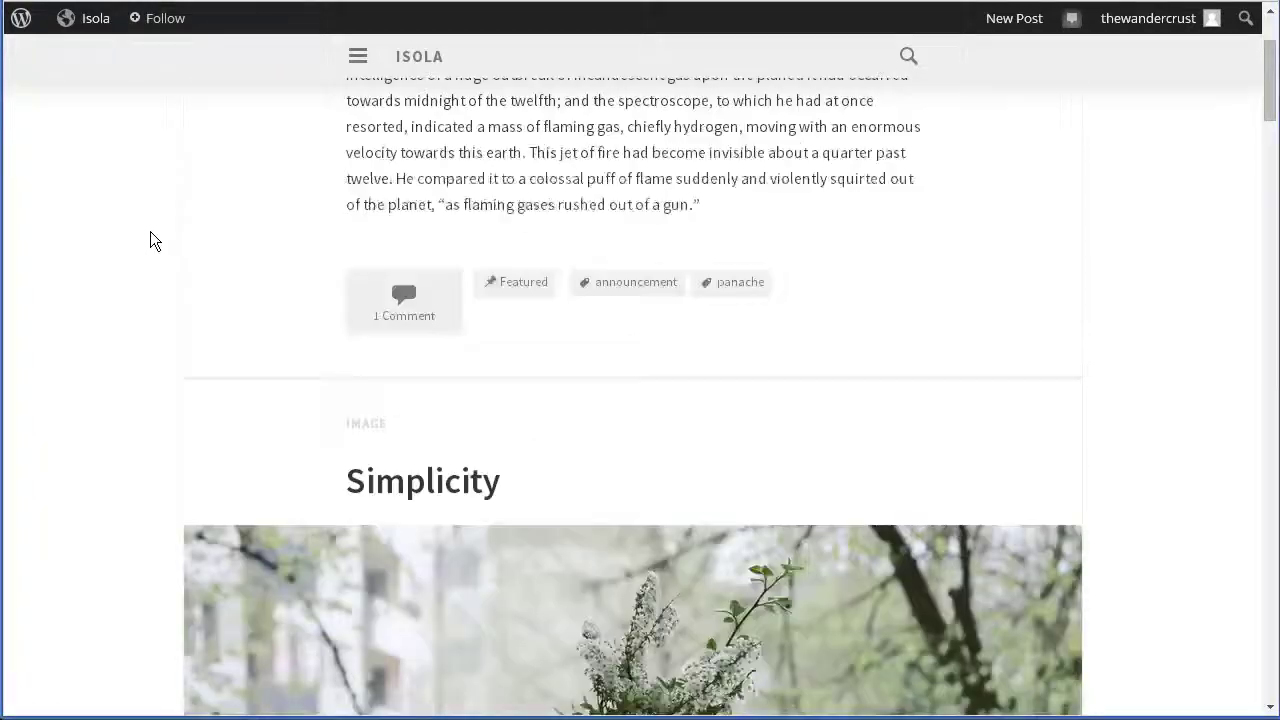
scroll(150, 240, down, 6)
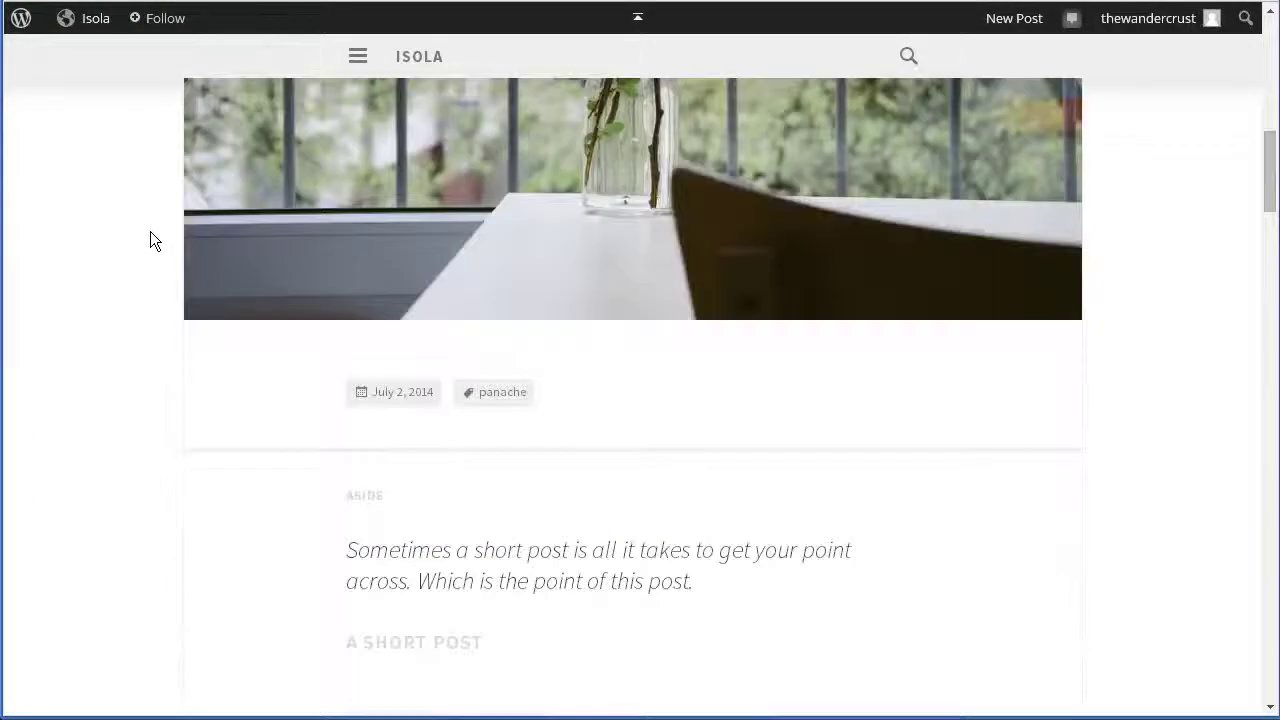
scroll(150, 240, down, 6)
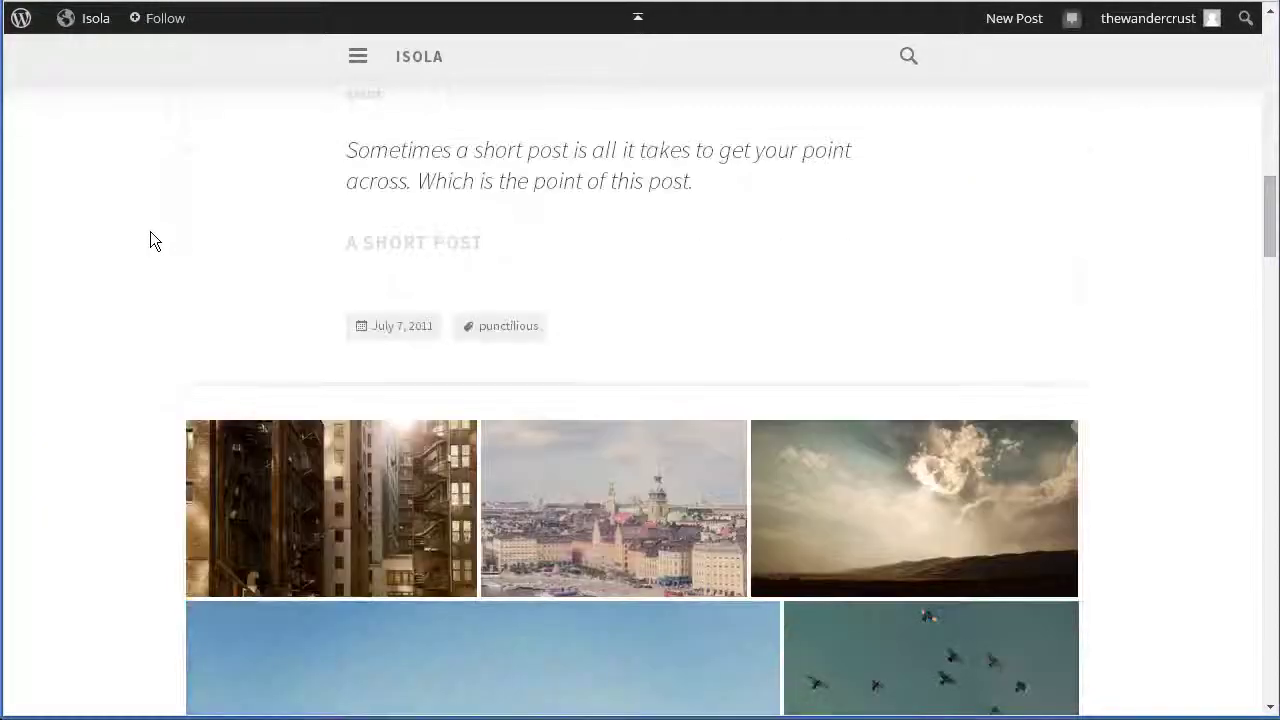
scroll(150, 240, down, 9)
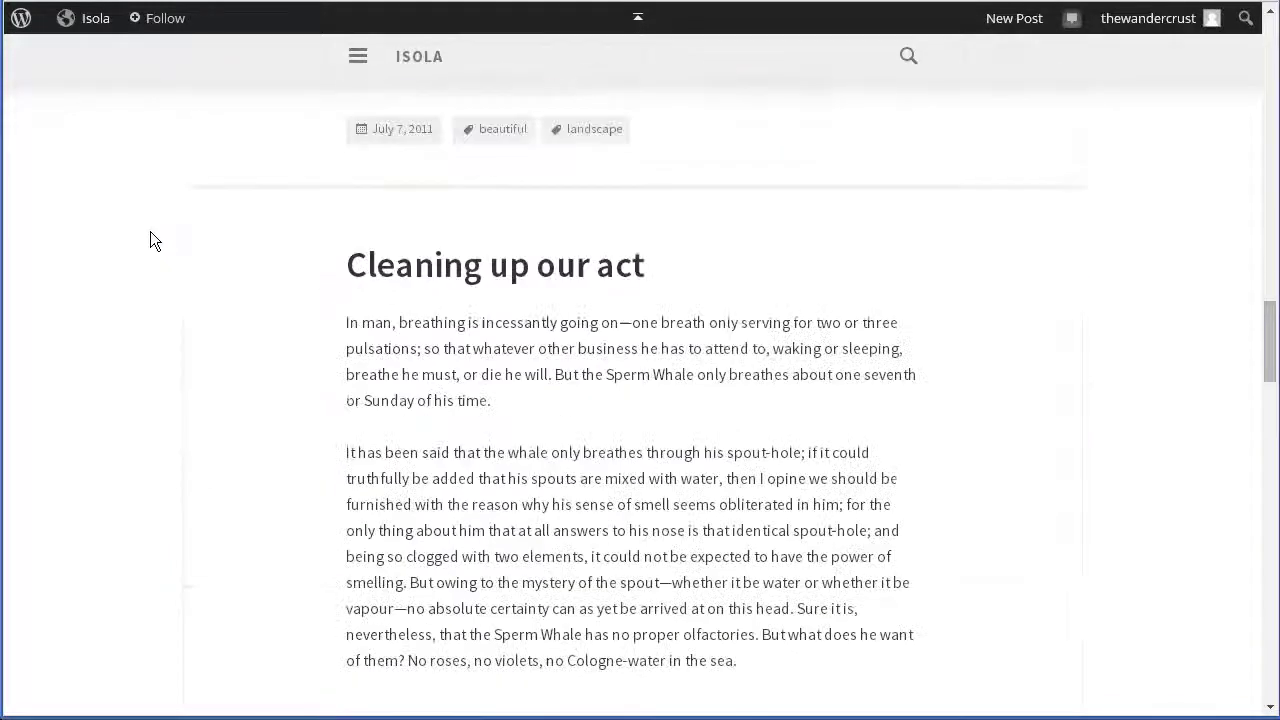
scroll(150, 240, down, 6)
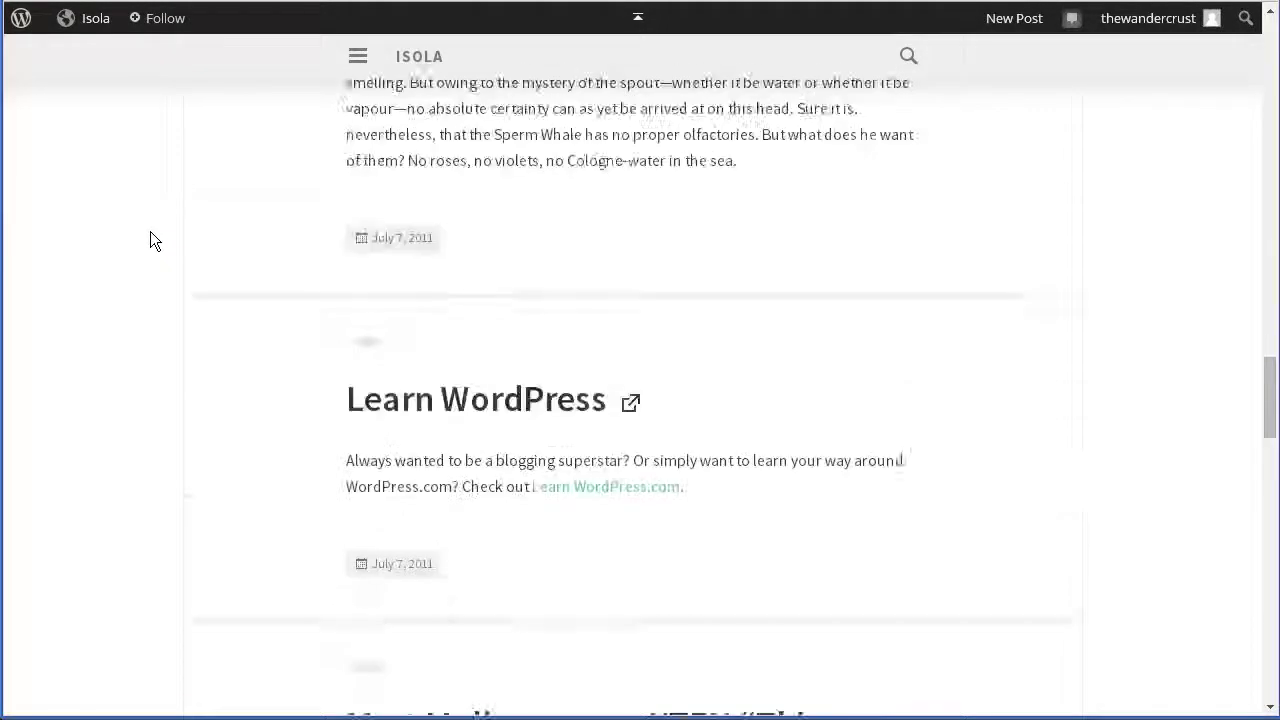
scroll(150, 240, down, 5)
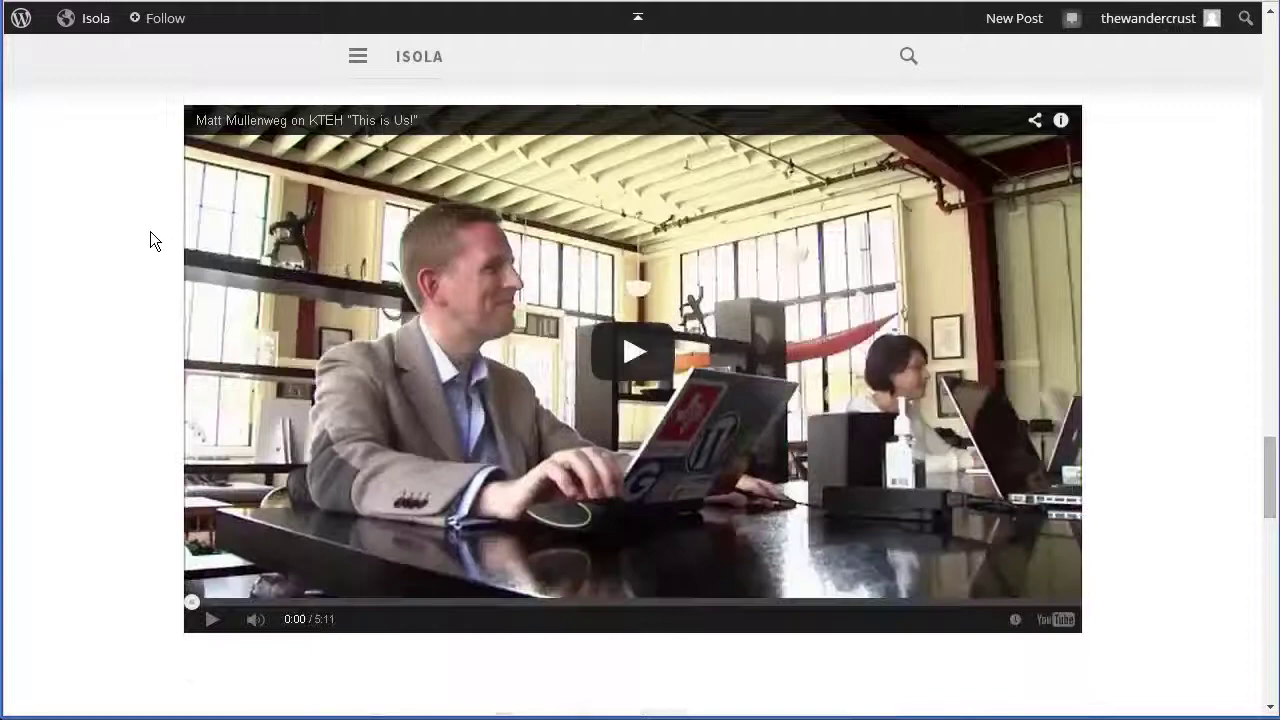
scroll(150, 240, down, 5)
scroll(150, 240, up, 11)
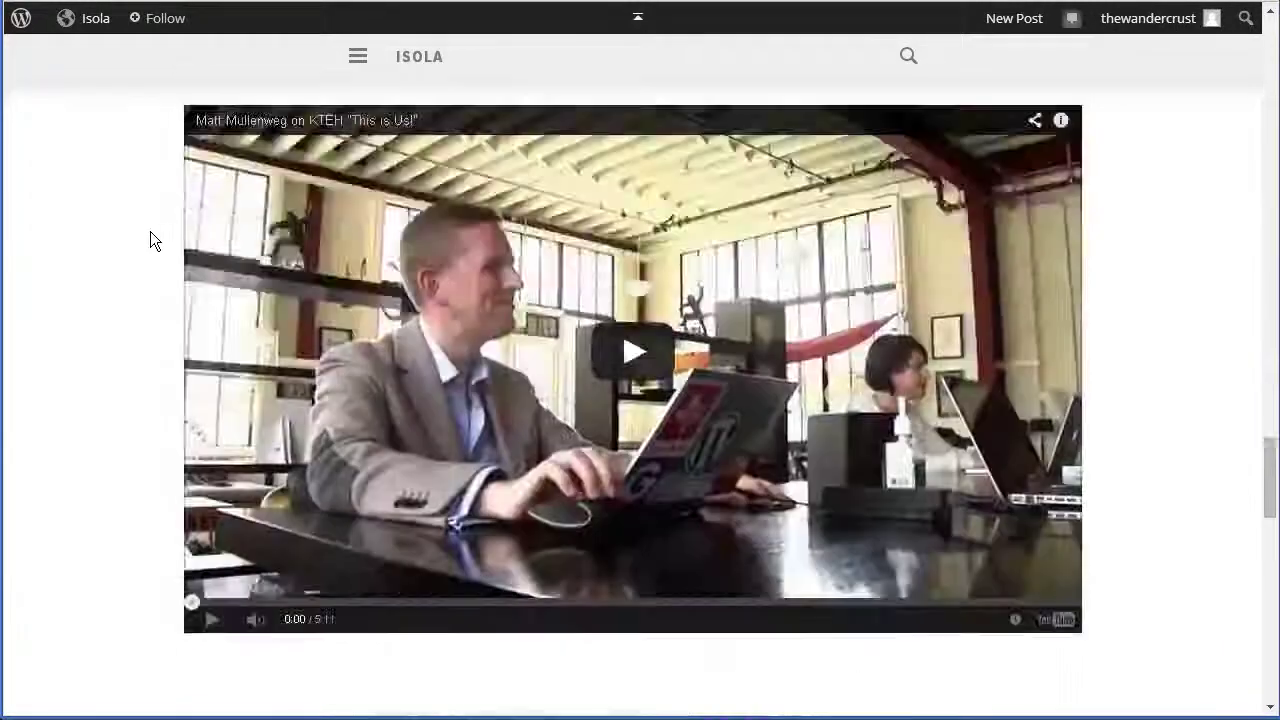
scroll(150, 240, up, 20)
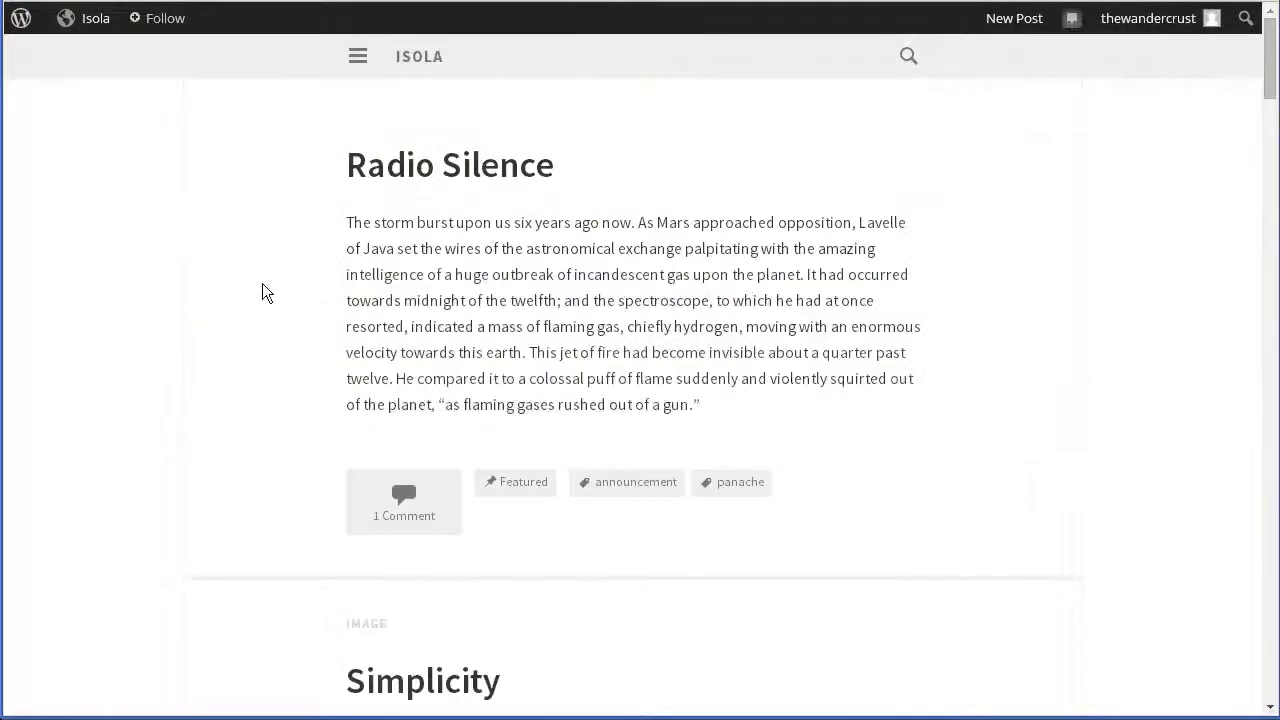
Review the demo's Radio Silence post with its comments section, and expand the site's navigation menu
click(368, 172)
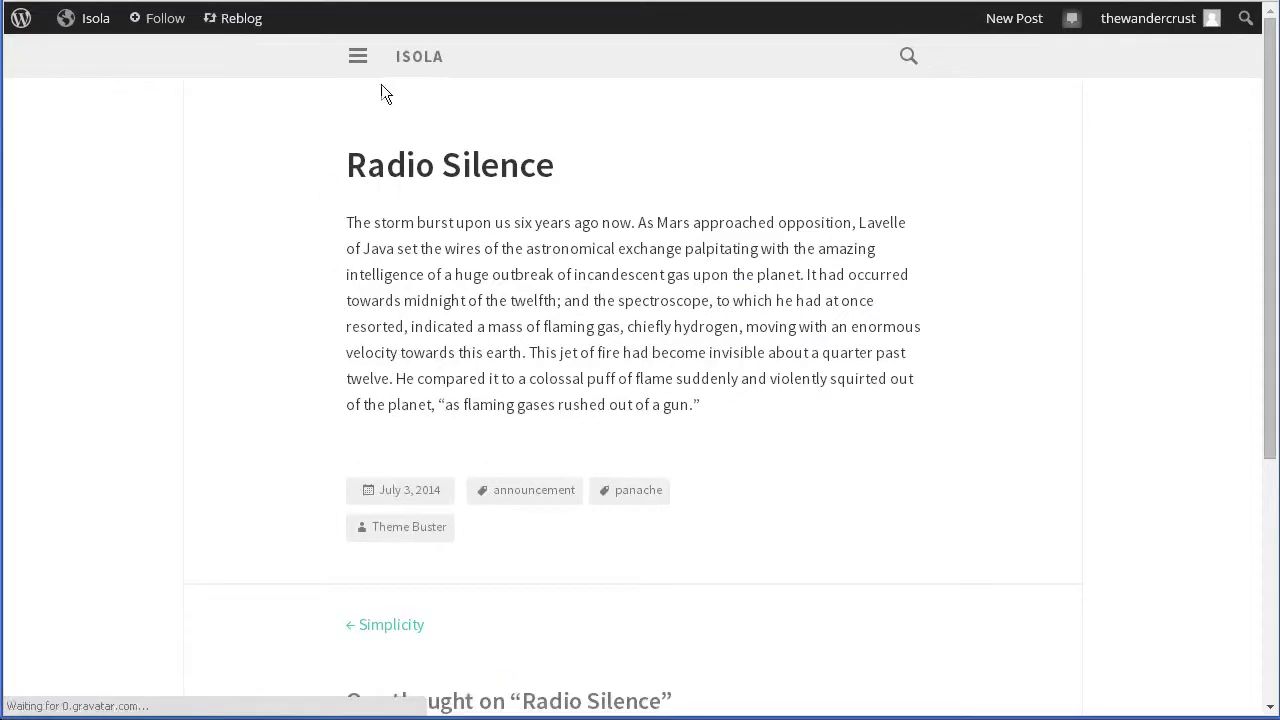
scroll(323, 440, down, 4)
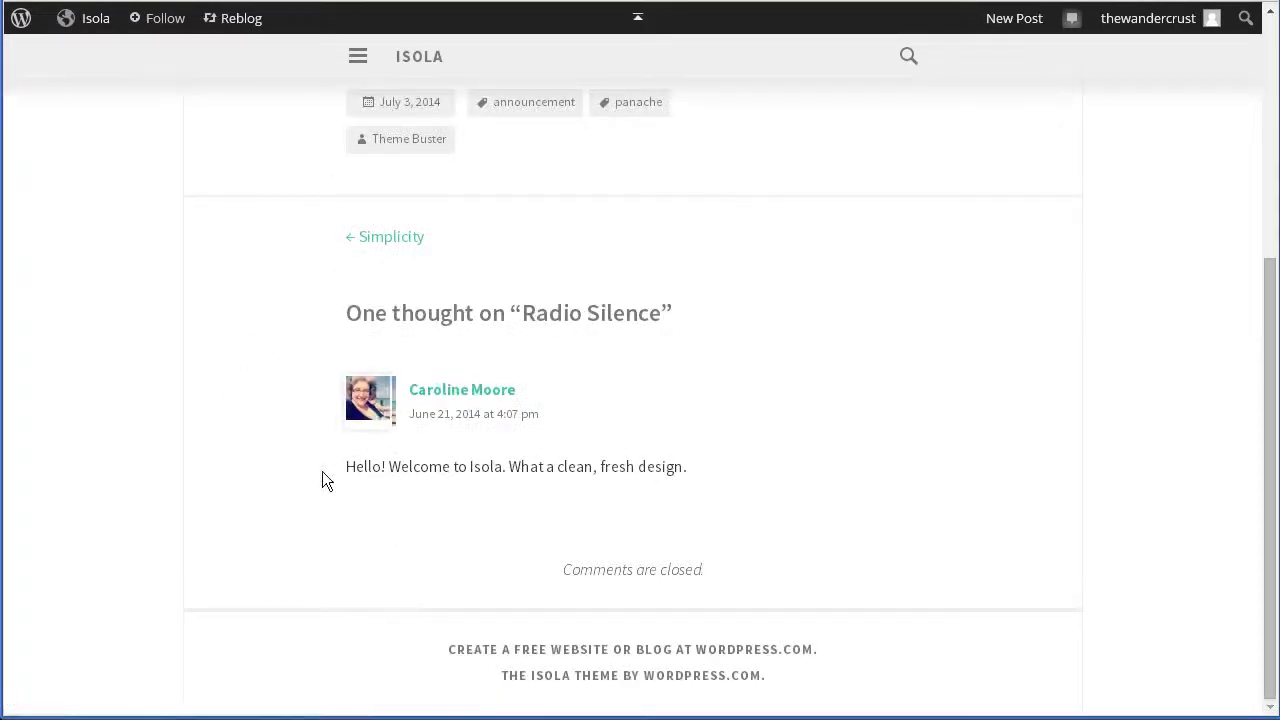
scroll(323, 471, up, 4)
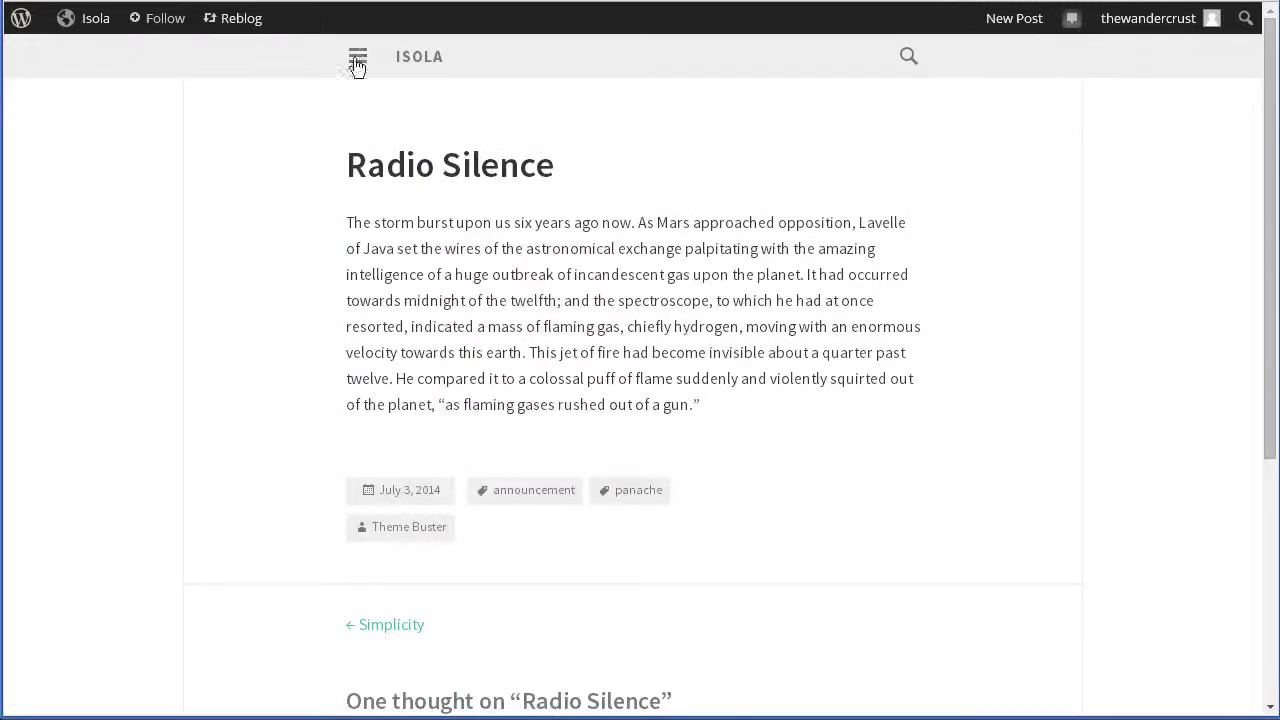
click(360, 63)
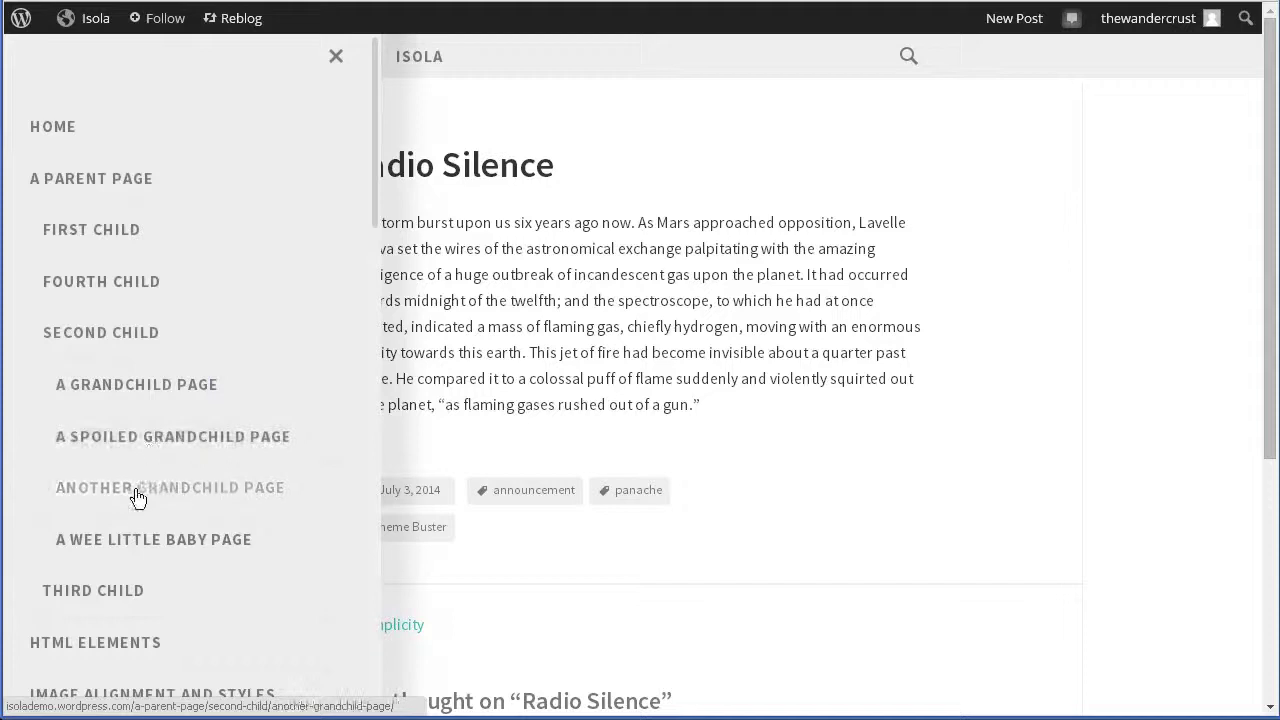
Examine the nested page links in the Isola demo's navigation menu, and return to the theme gallery
scroll(140, 480, down, 1)
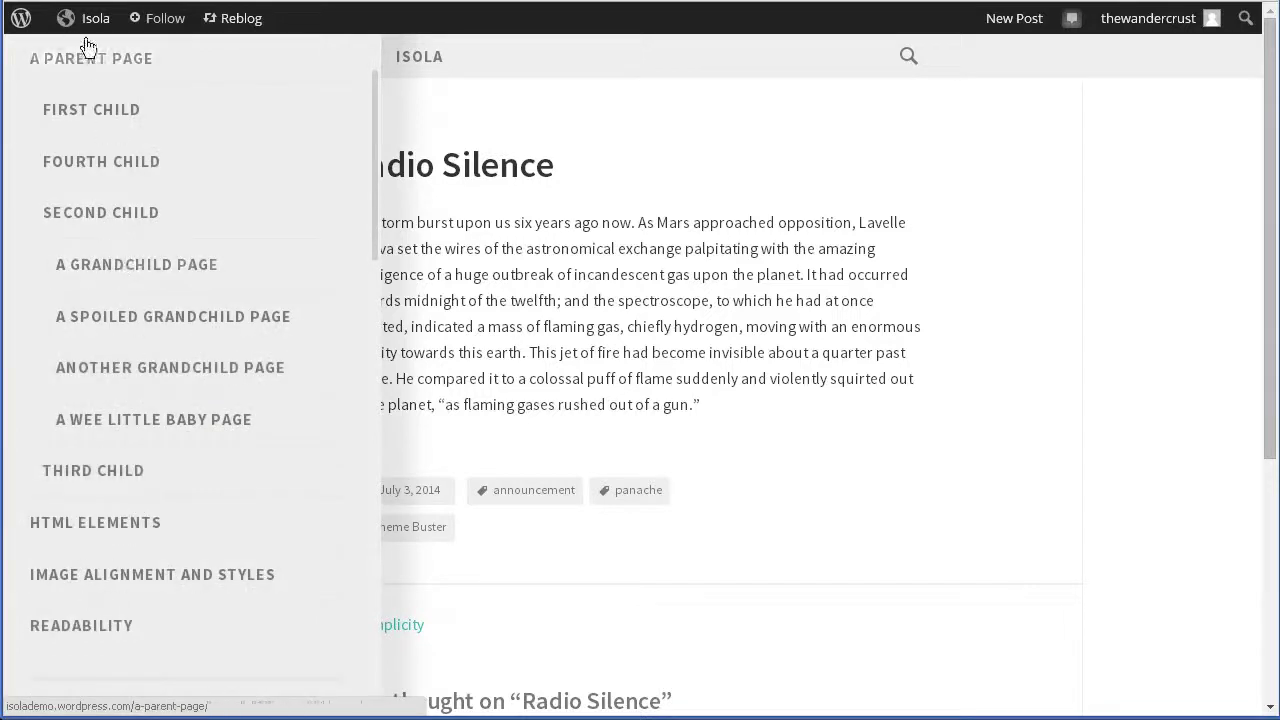
scroll(180, 520, up, 1)
click(336, 54)
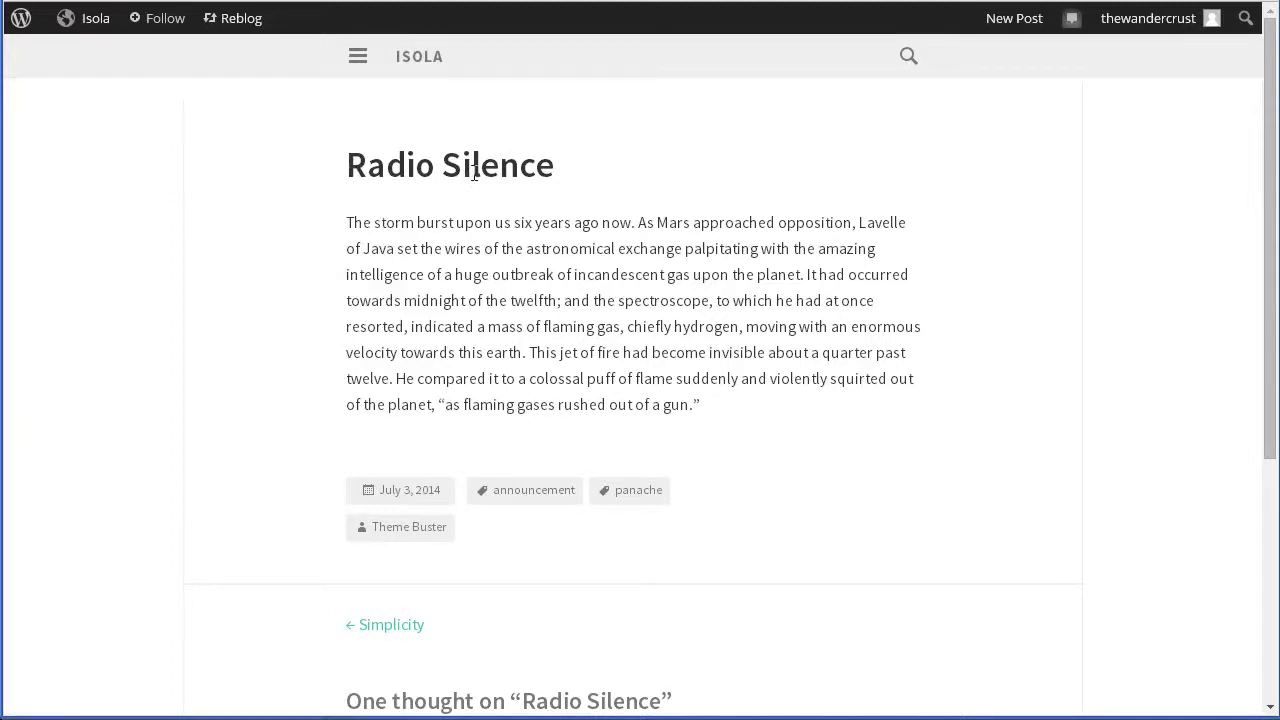
click(358, 57)
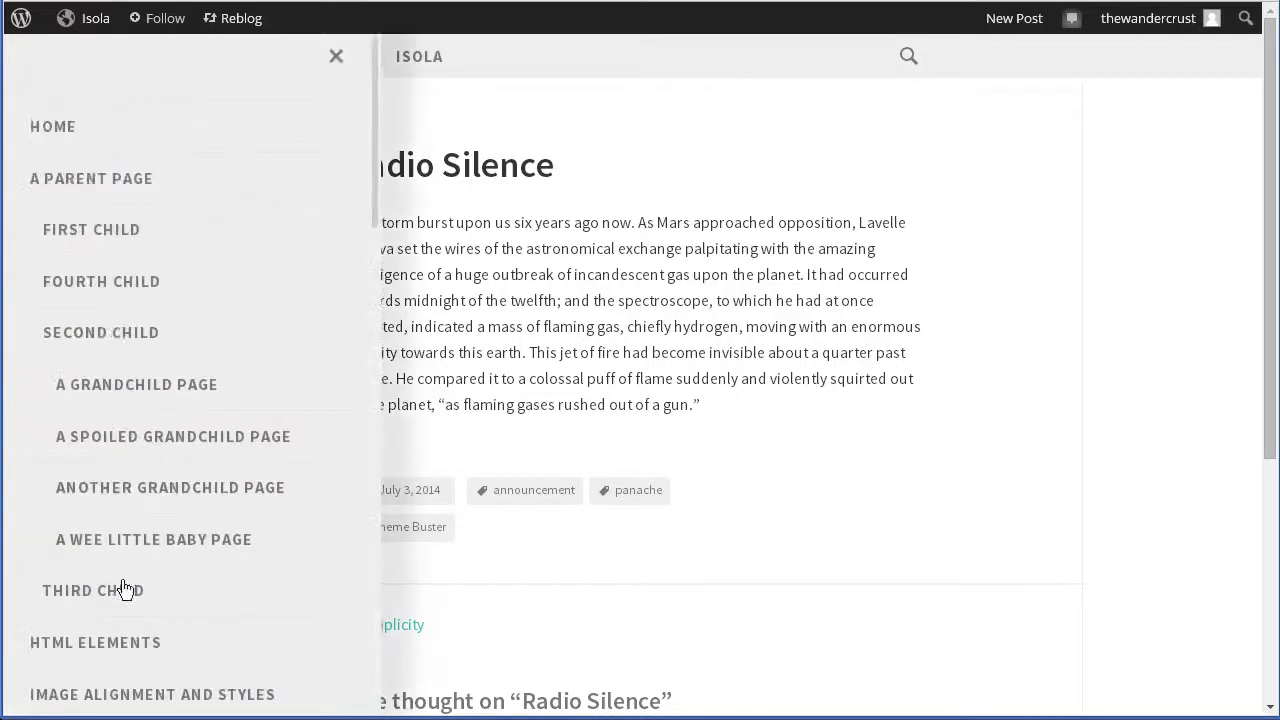
click(336, 56)
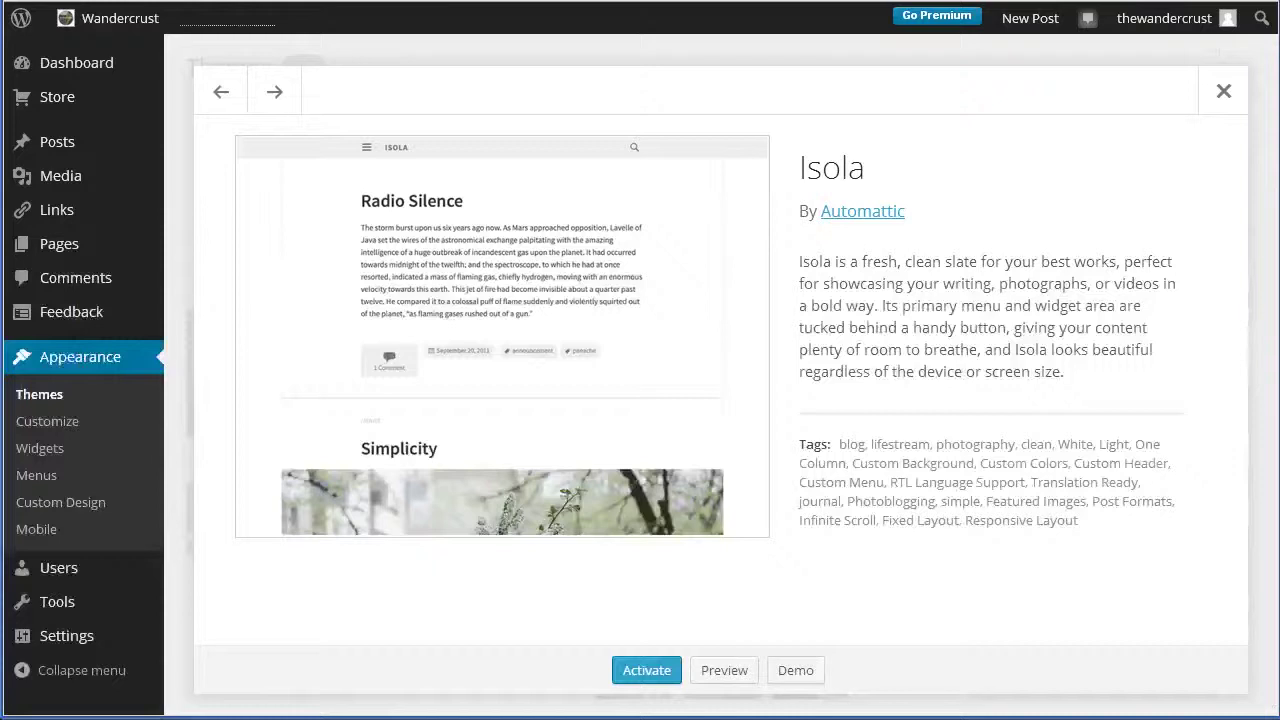
click(1206, 92)
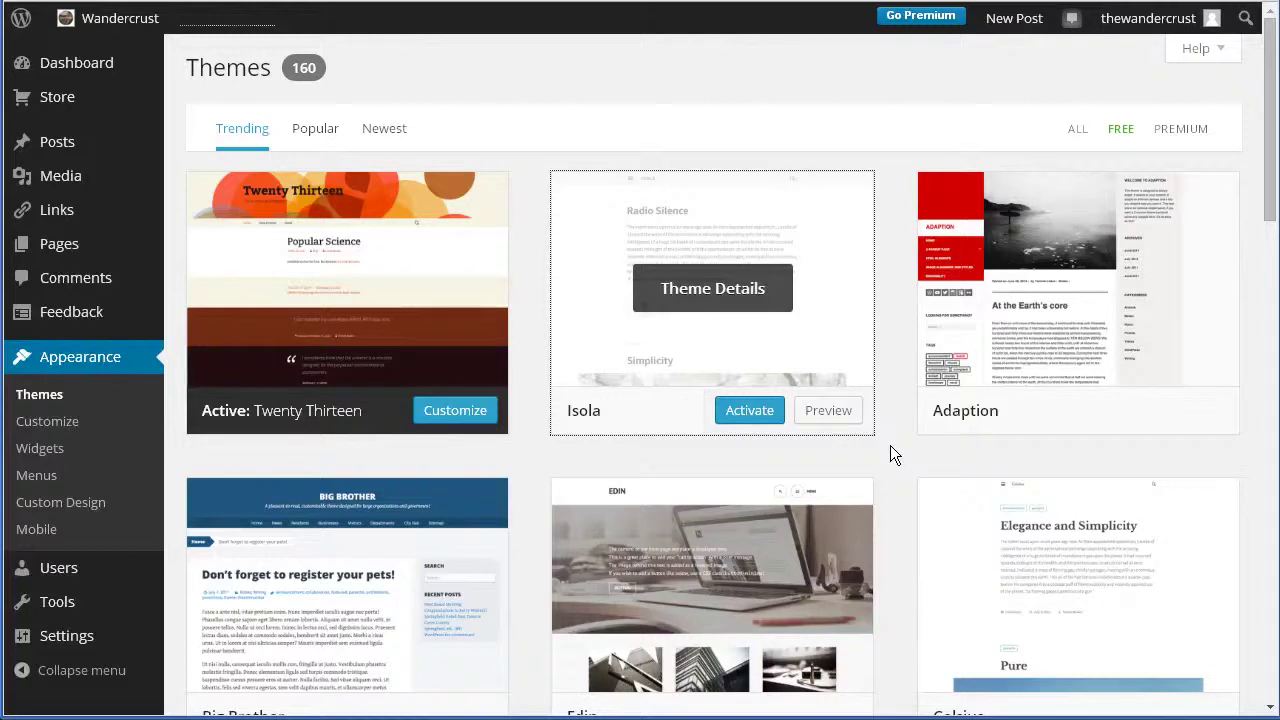
View the details of the free Adaption theme and open its demo site
mouse_move(1097, 334)
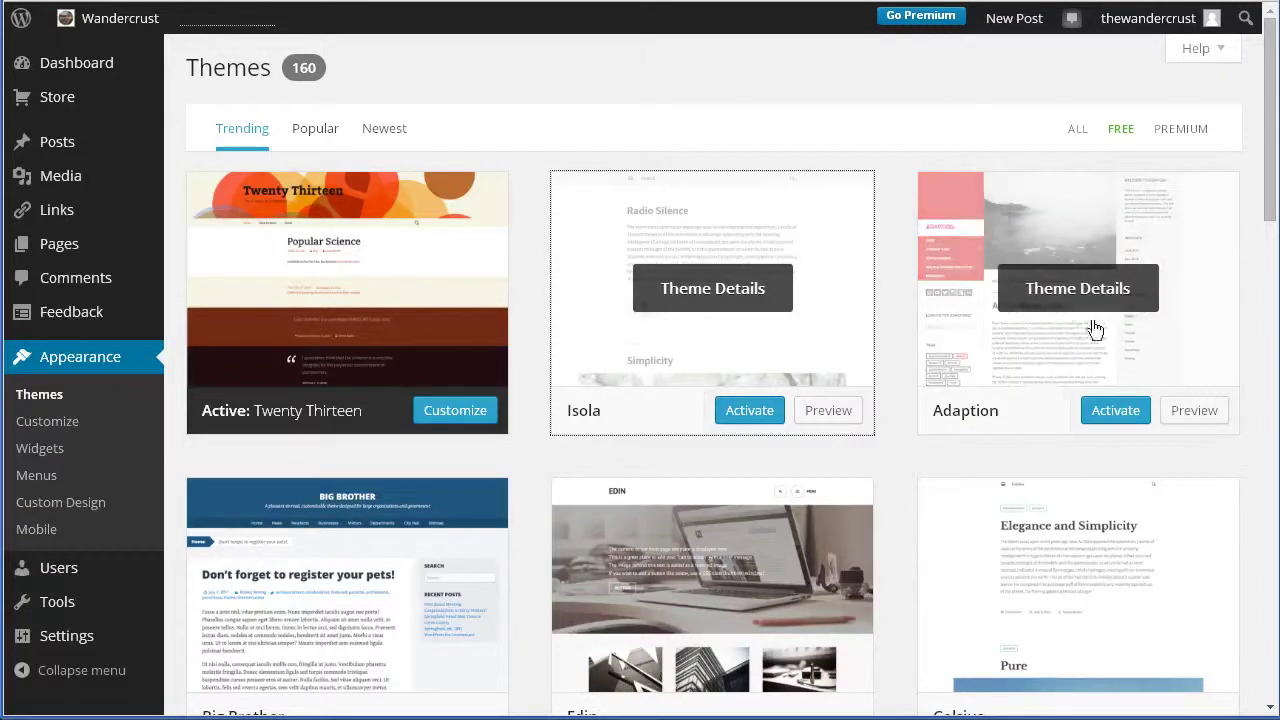
click(1084, 305)
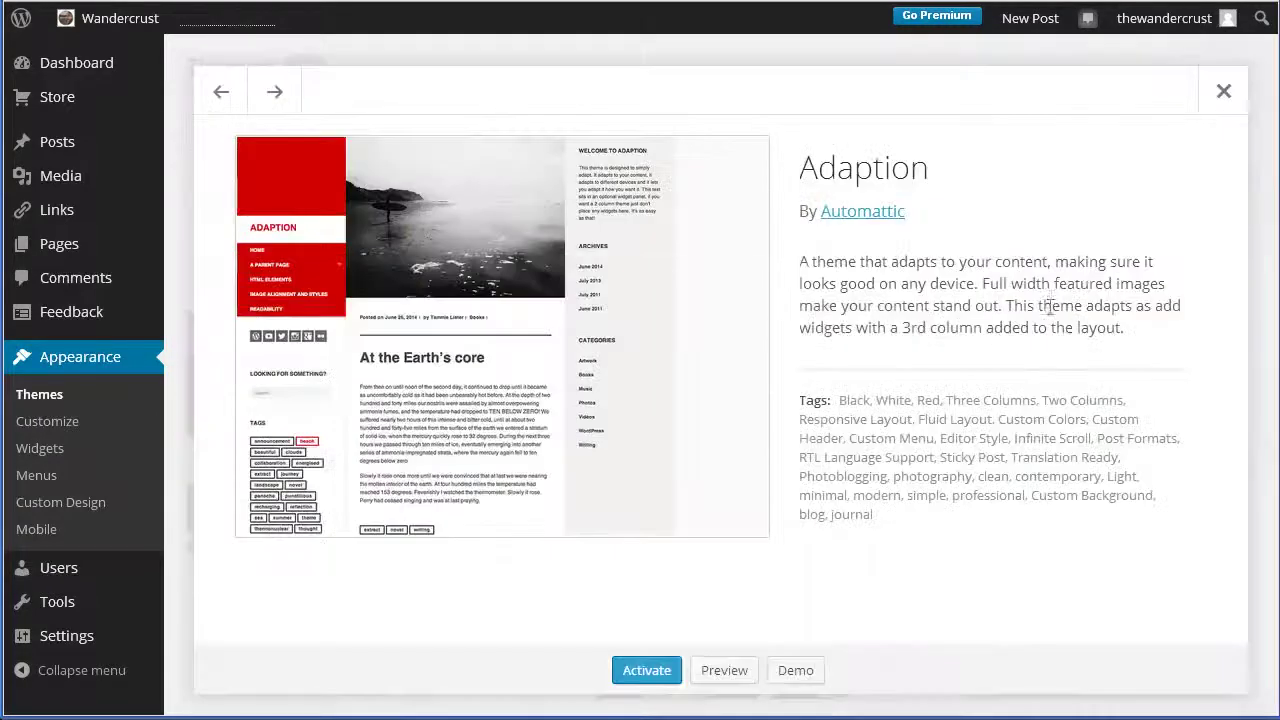
click(812, 672)
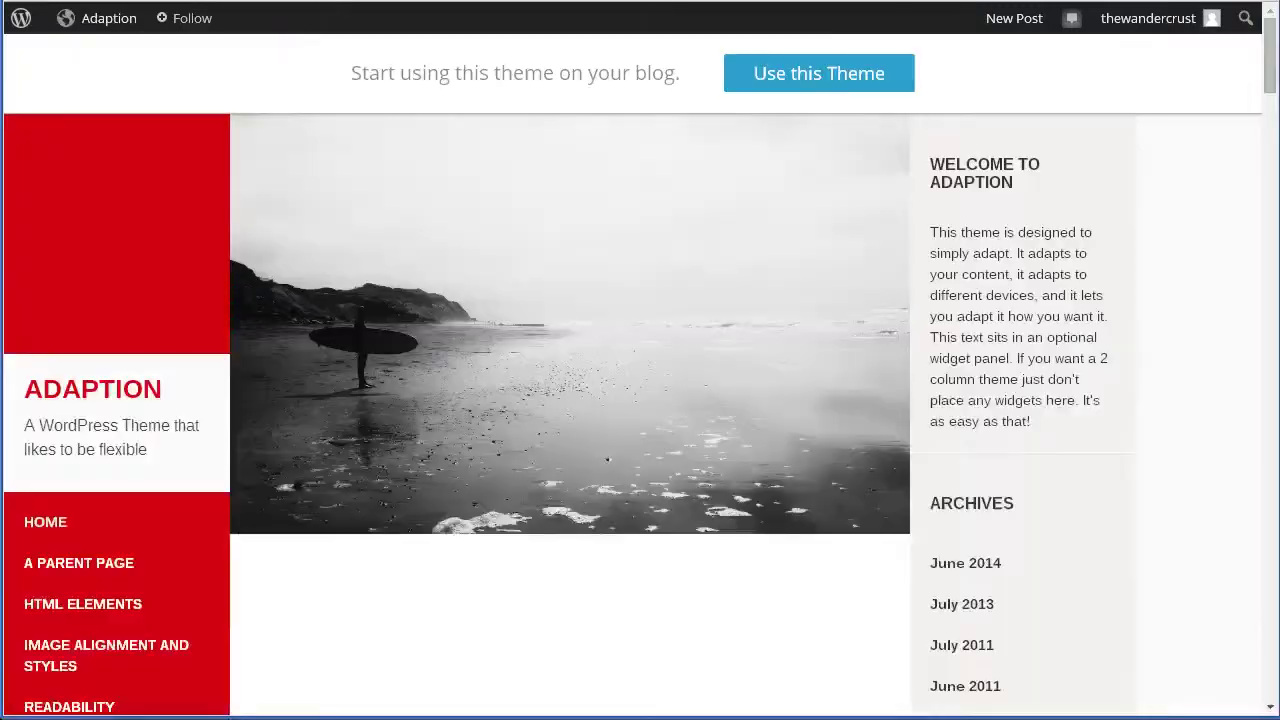
Examine the Adaption demo's home page, including its posts, navigation menu and widget columns, and return to the theme gallery
scroll(346, 370, down, 4)
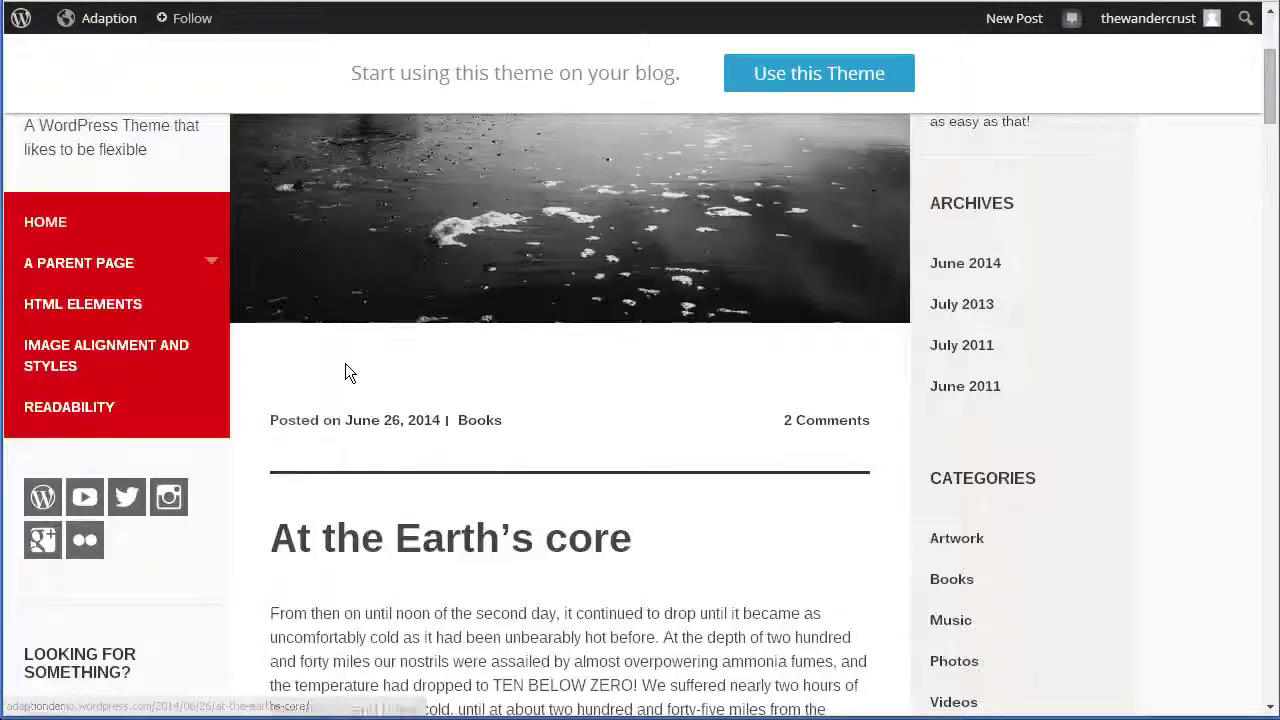
scroll(346, 368, down, 3)
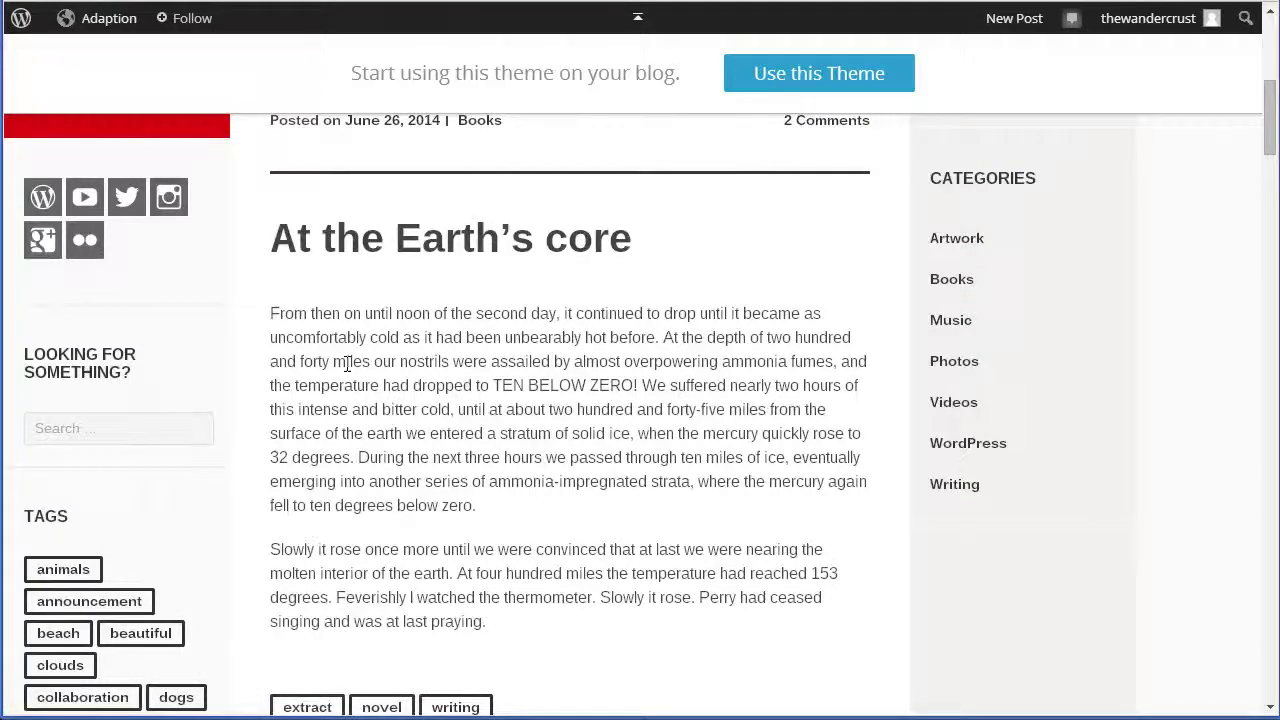
scroll(346, 368, down, 2)
scroll(429, 491, down, 5)
scroll(430, 490, up, 4)
scroll(428, 488, up, 6)
scroll(1000, 520, up, 3)
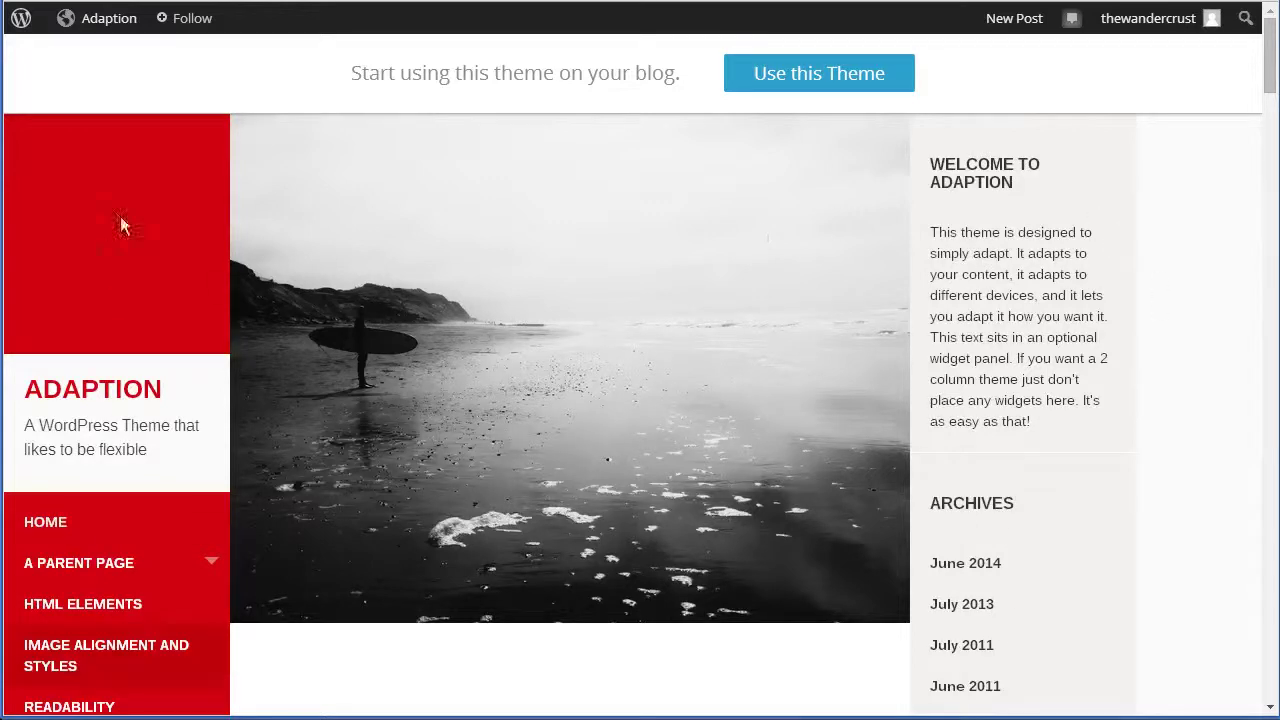
scroll(986, 510, down, 9)
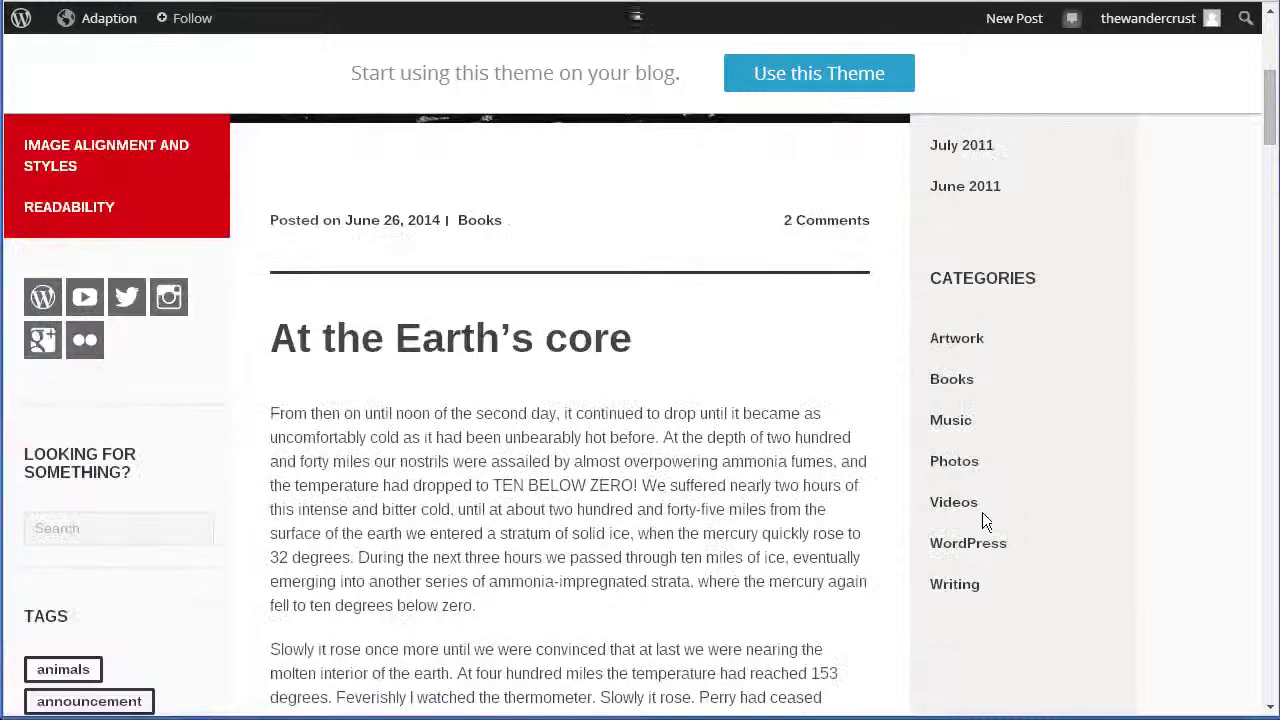
scroll(980, 515, down, 8)
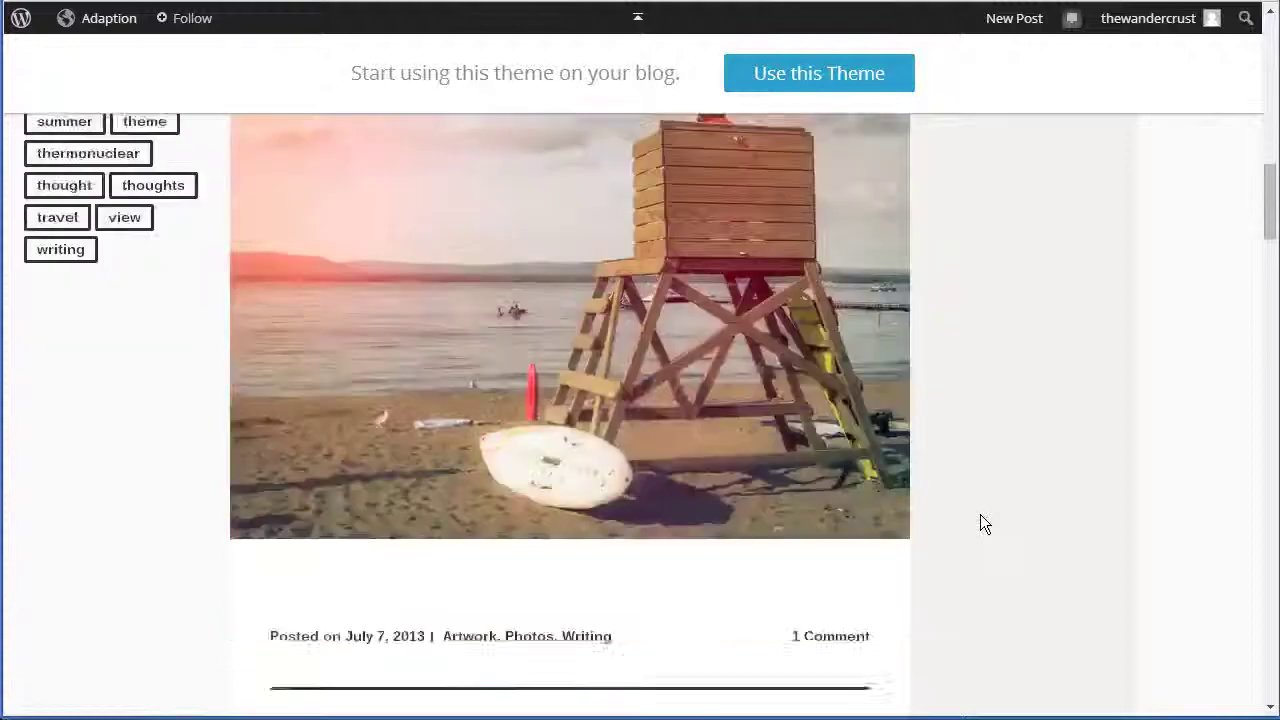
scroll(980, 516, up, 17)
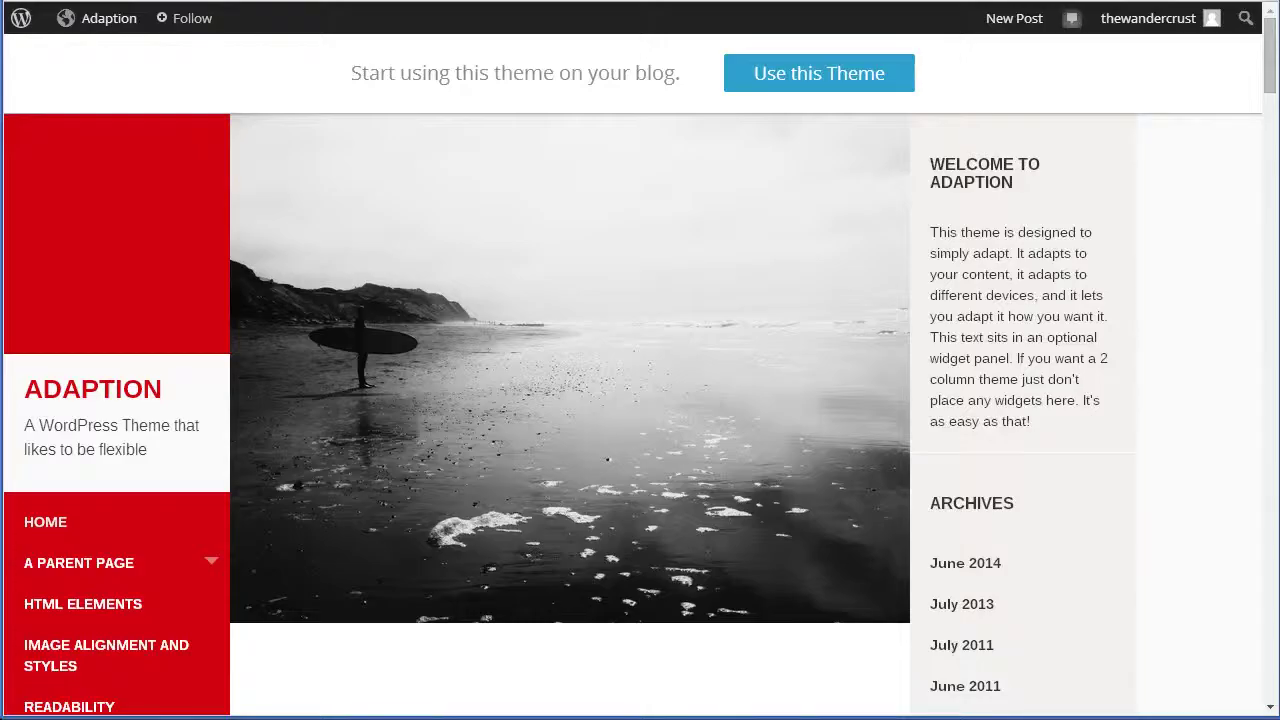
key(ctrl+w)
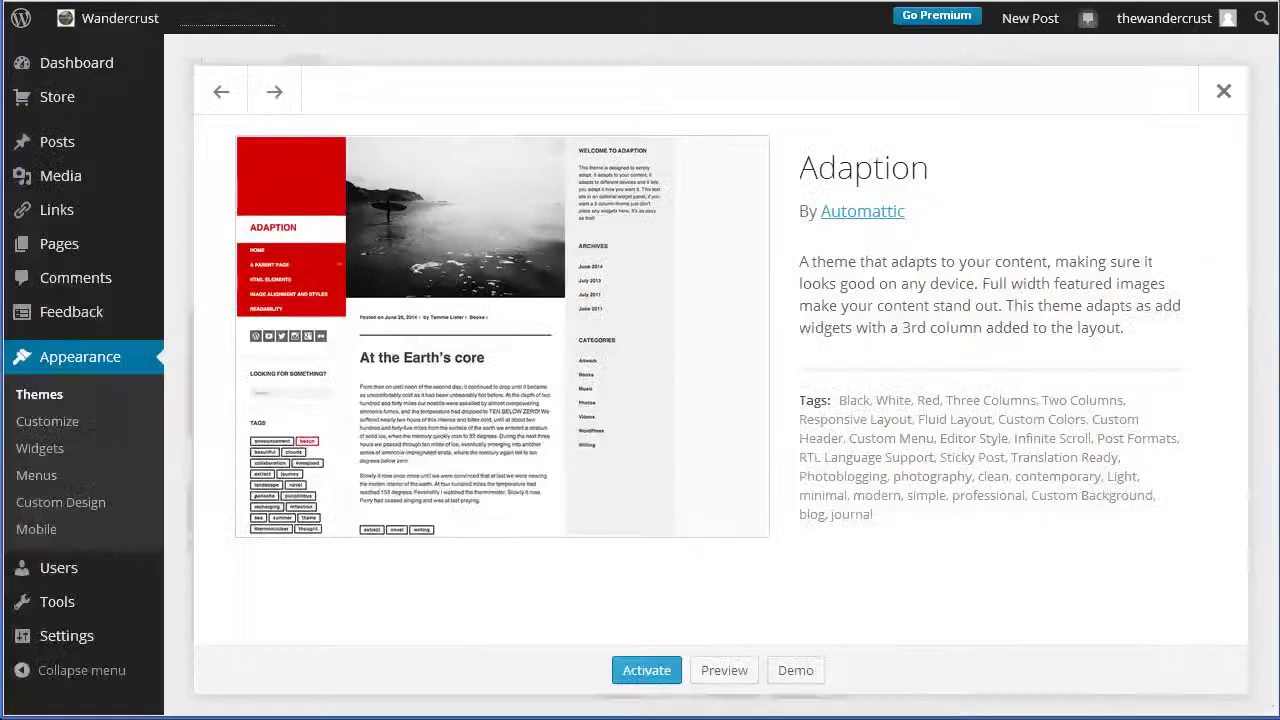
click(1221, 108)
Browse the free themes in the gallery as far as Hemingway Rewritten, Twenty Eleven and Fictive
scroll(530, 398, down, 1)
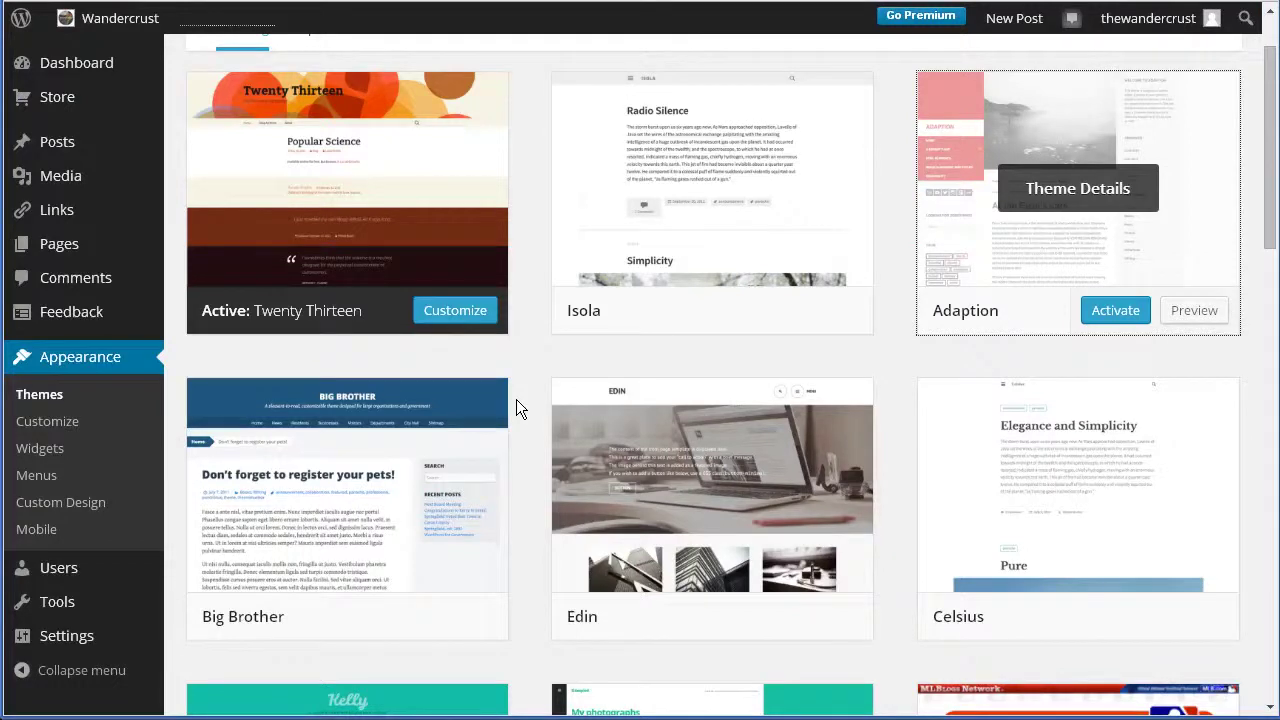
scroll(516, 405, down, 1)
scroll(507, 440, down, 2)
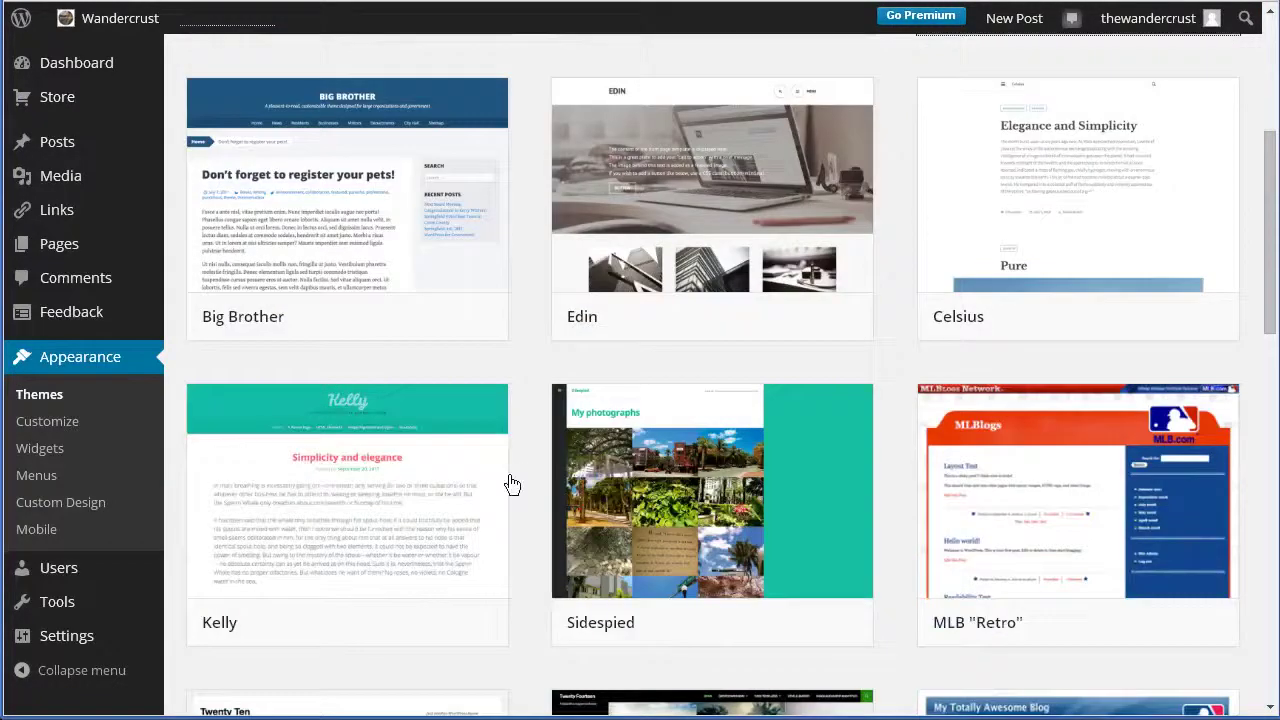
scroll(513, 478, down, 1)
scroll(517, 485, down, 1)
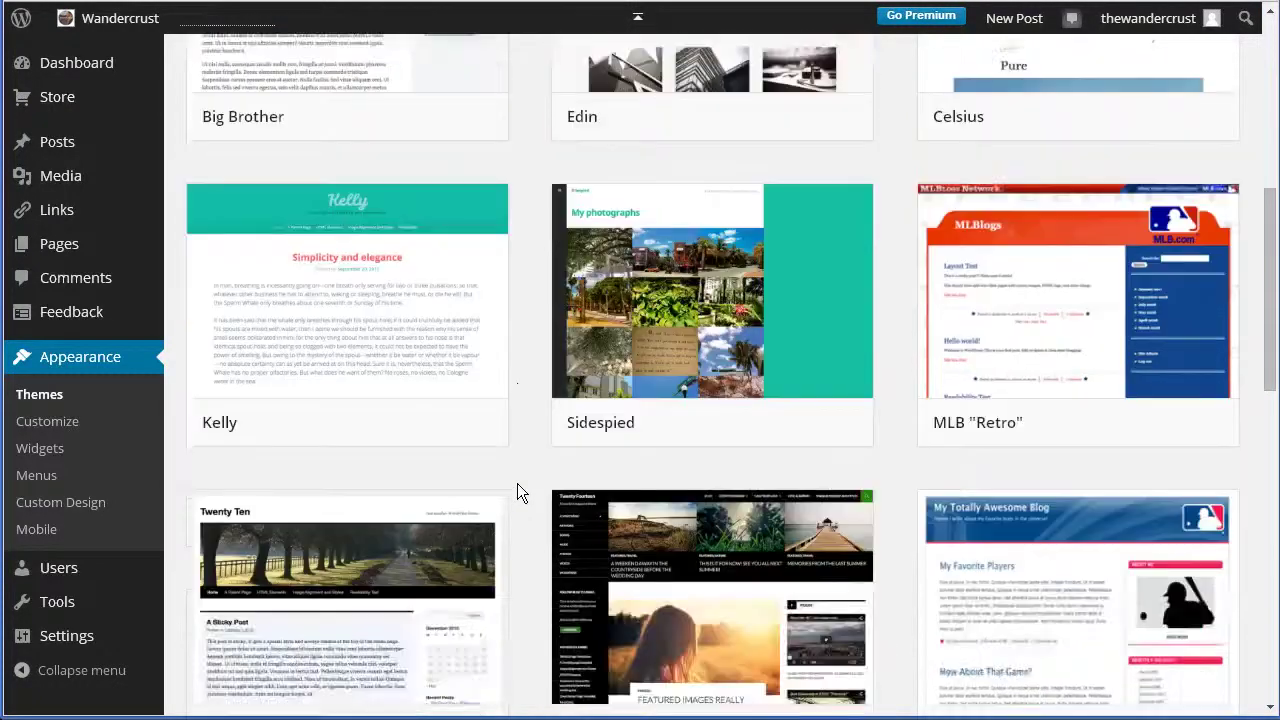
scroll(518, 483, down, 1)
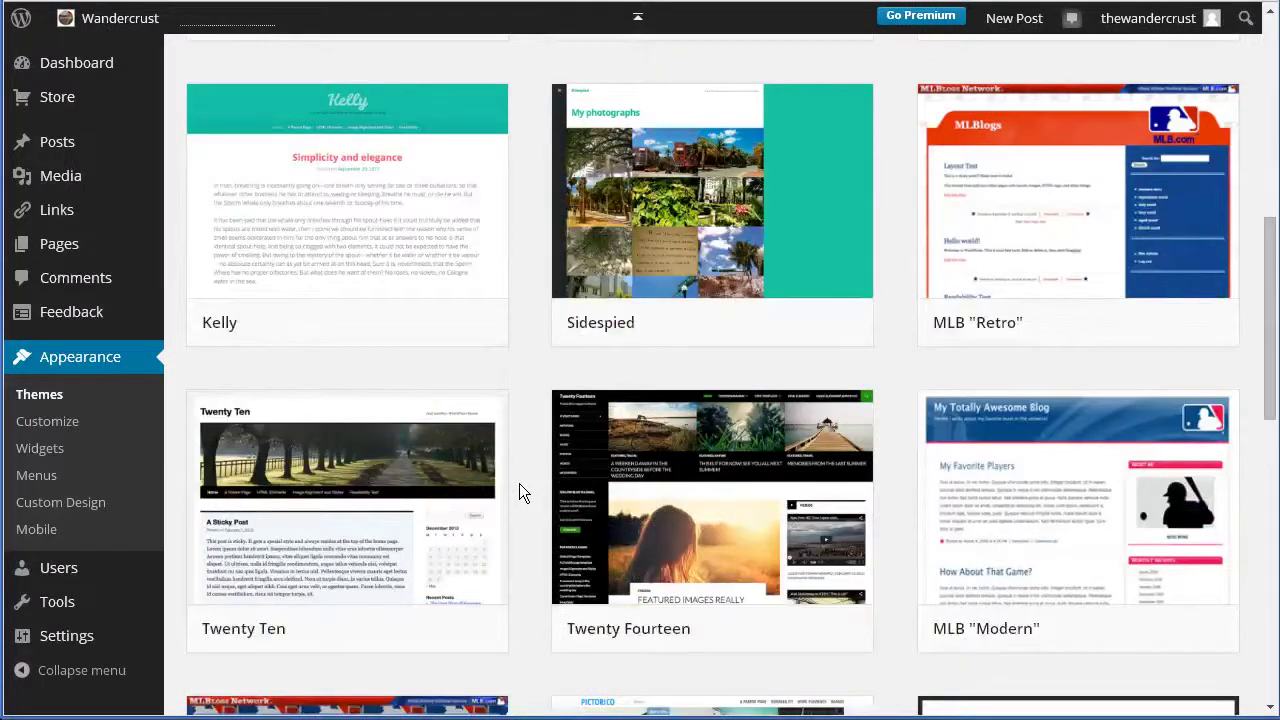
scroll(519, 490, down, 1)
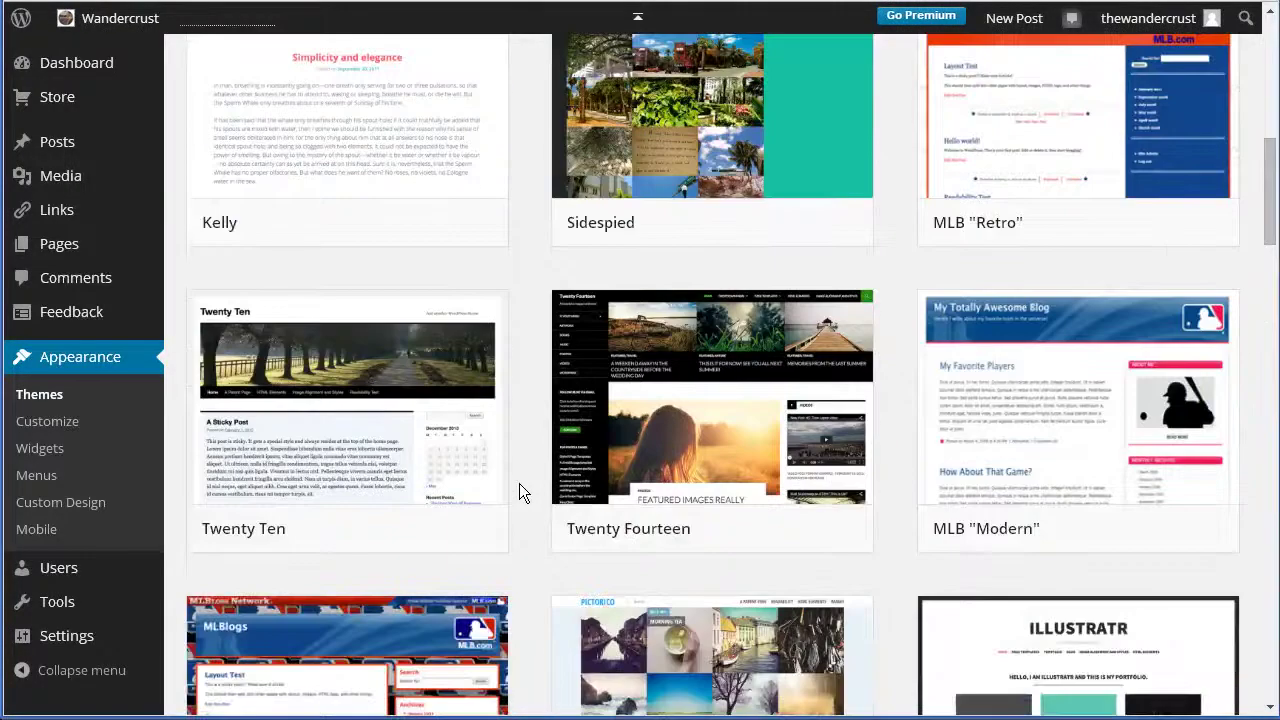
scroll(519, 483, down, 3)
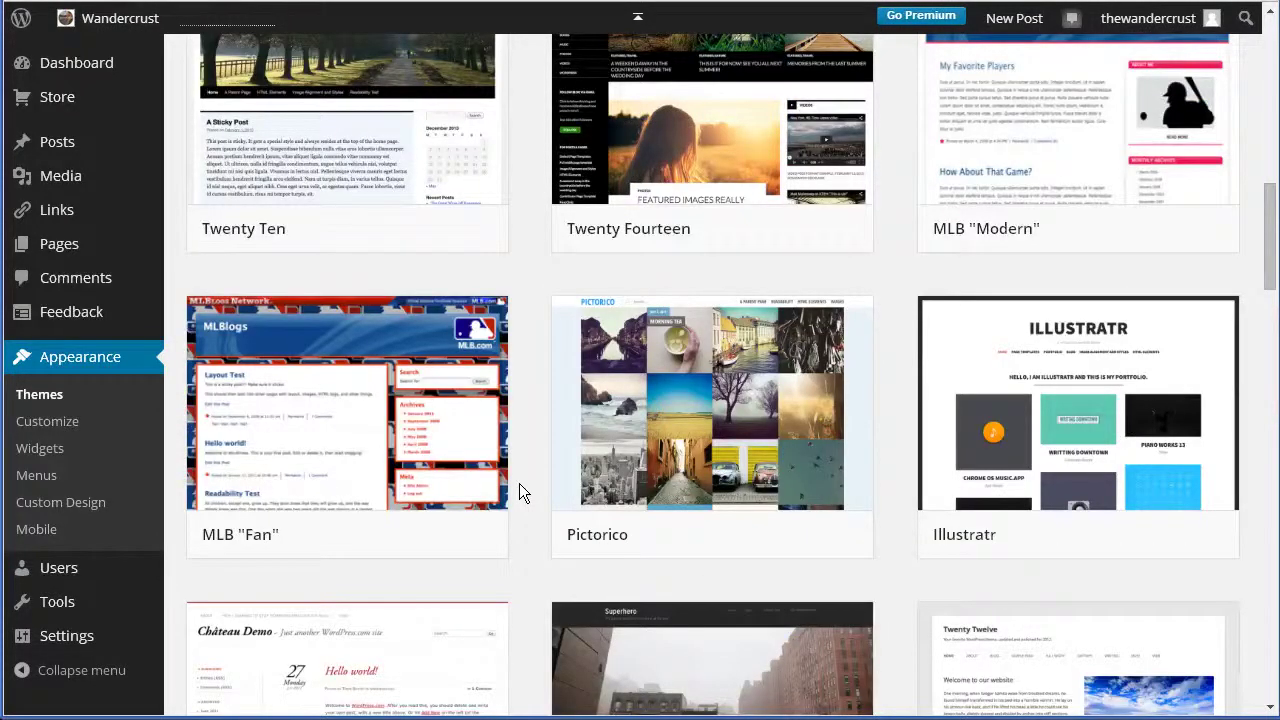
scroll(527, 471, down, 2)
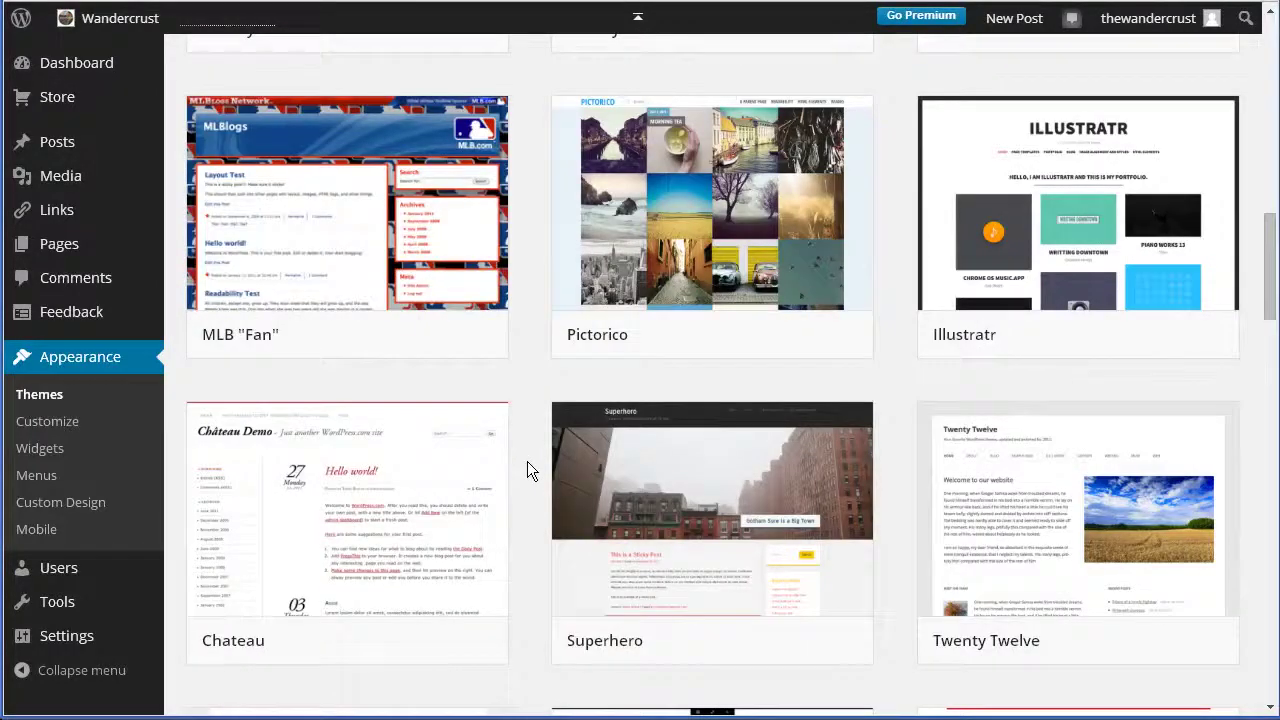
scroll(527, 463, down, 2)
scroll(527, 463, down, 5)
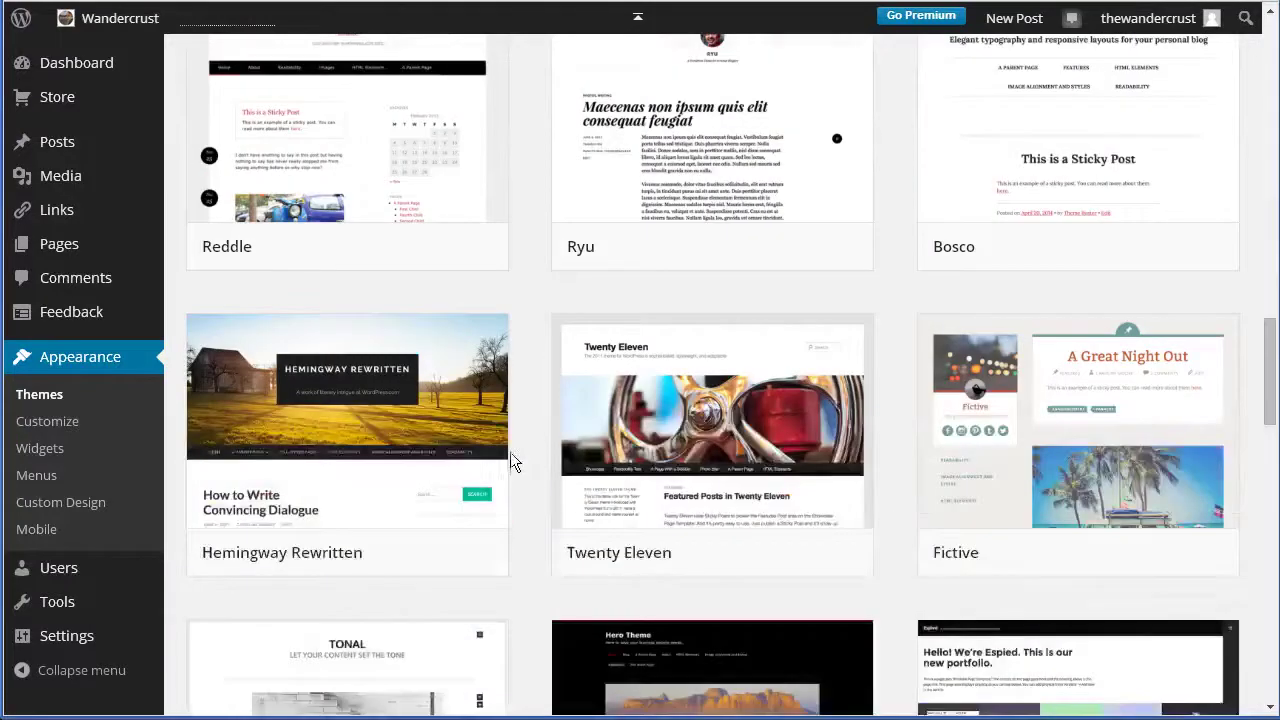
View the details of the Hemingway Rewritten theme and open its live preview on the Wandercrust site
mouse_move(236, 422)
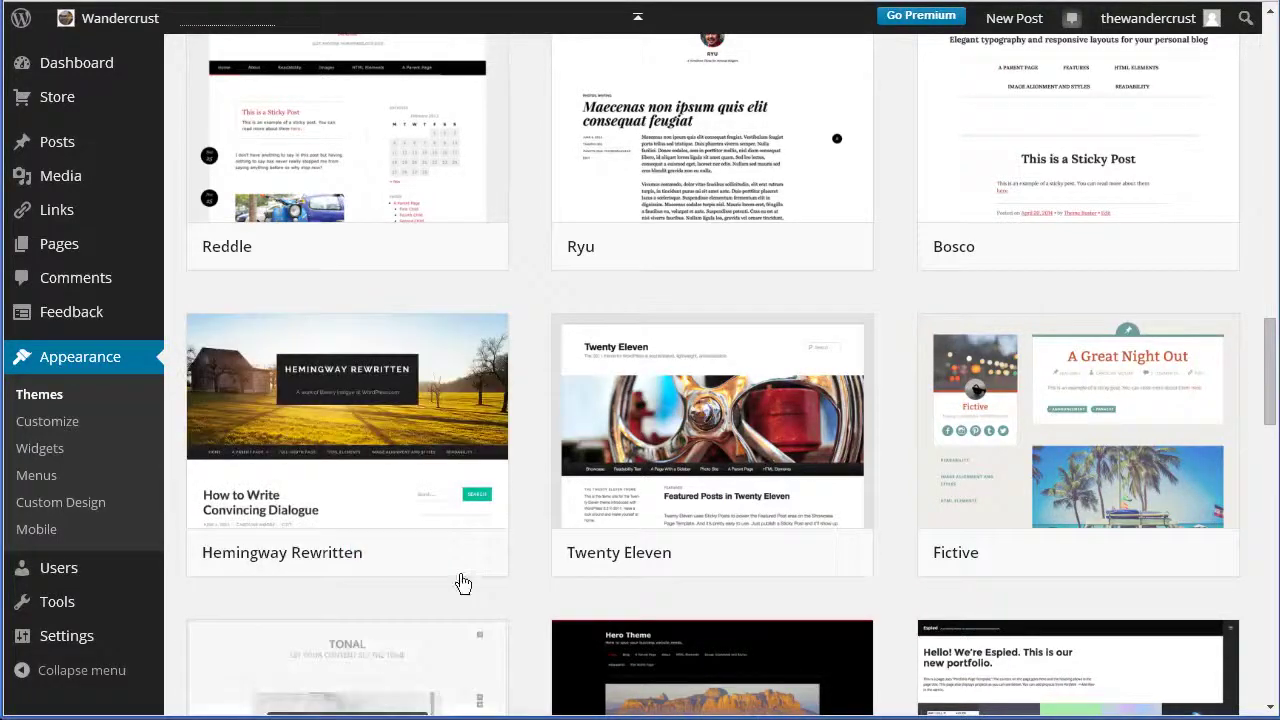
mouse_move(334, 463)
click(336, 434)
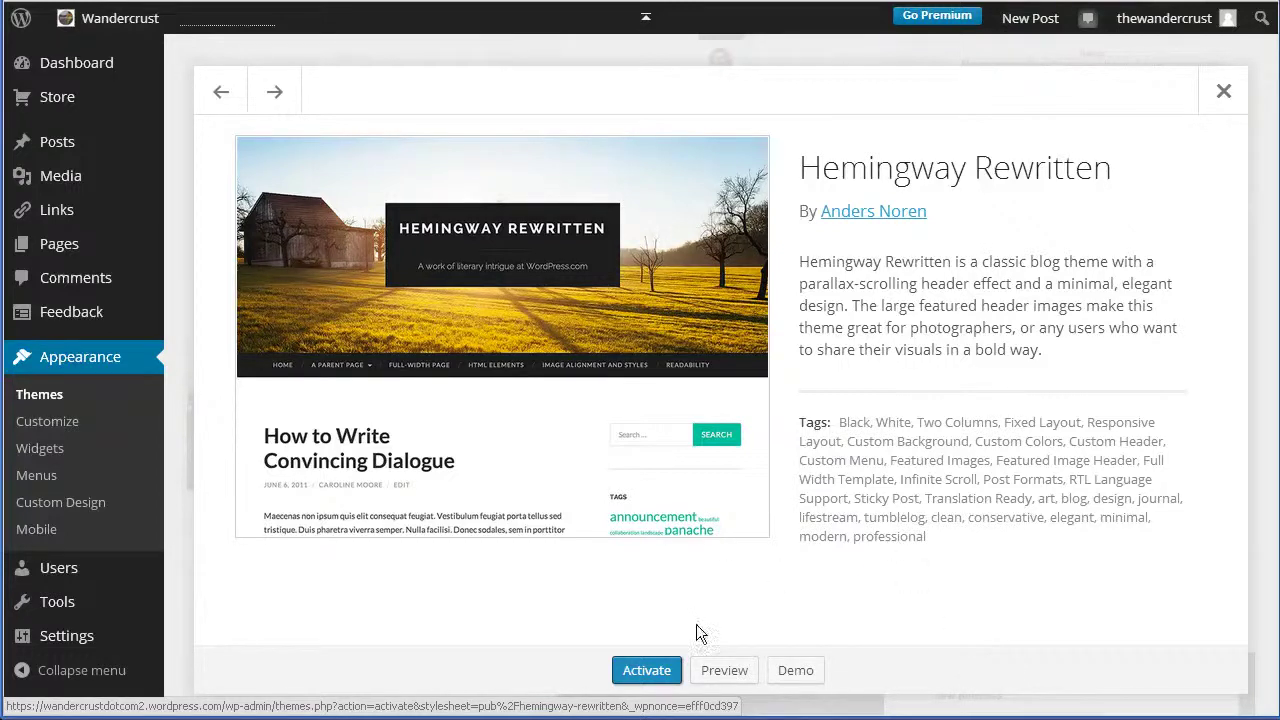
click(727, 672)
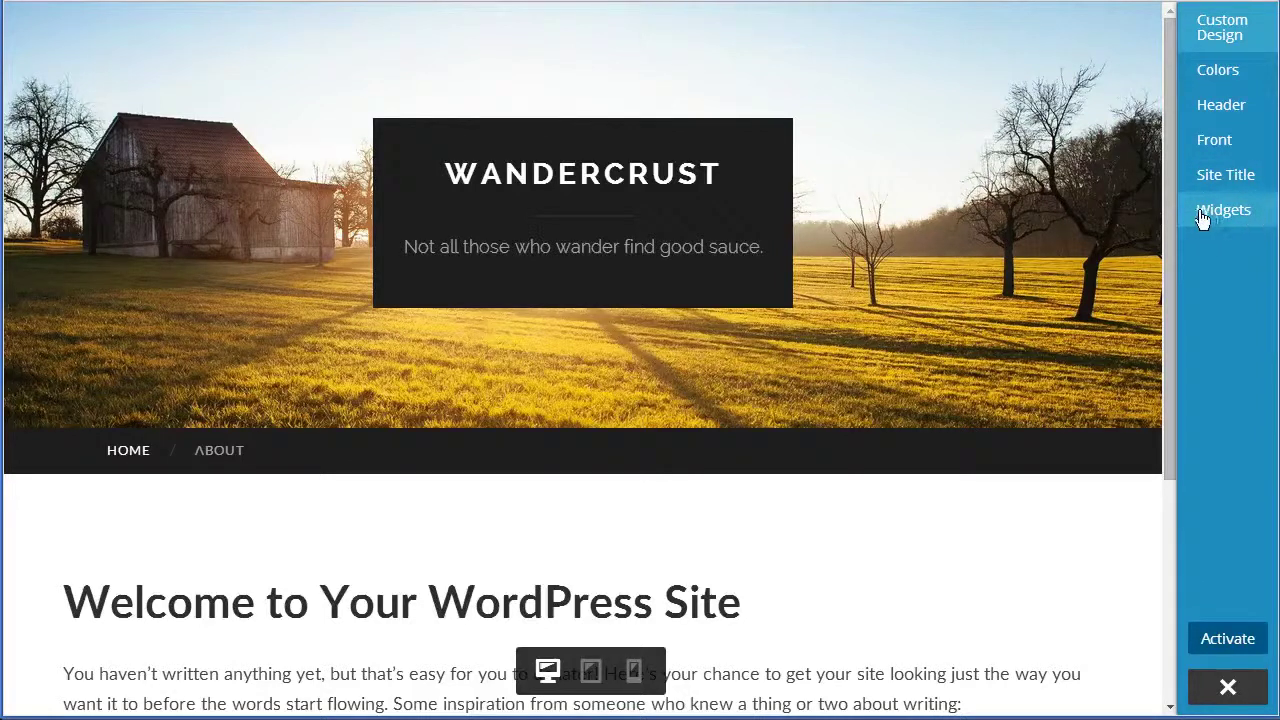
Review the Wandercrust front page and the full About page in the Hemingway Rewritten preview
scroll(978, 505, down, 1)
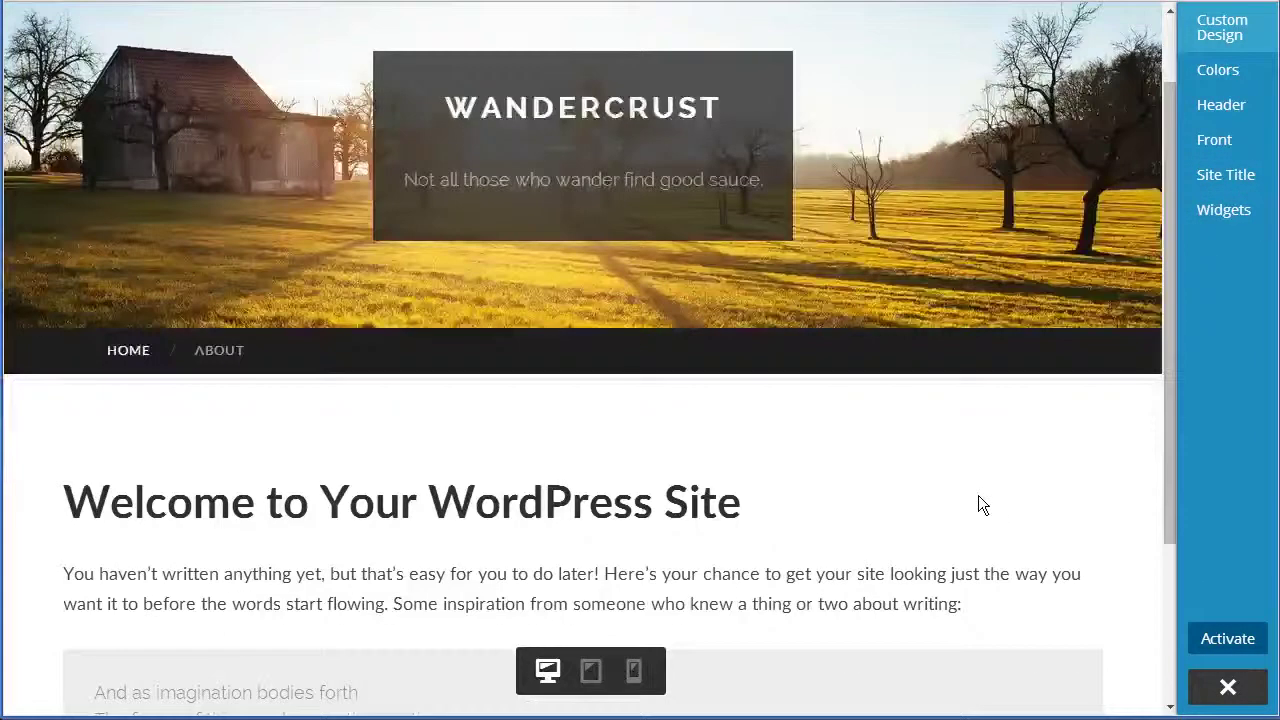
scroll(889, 499, down, 2)
scroll(886, 497, up, 3)
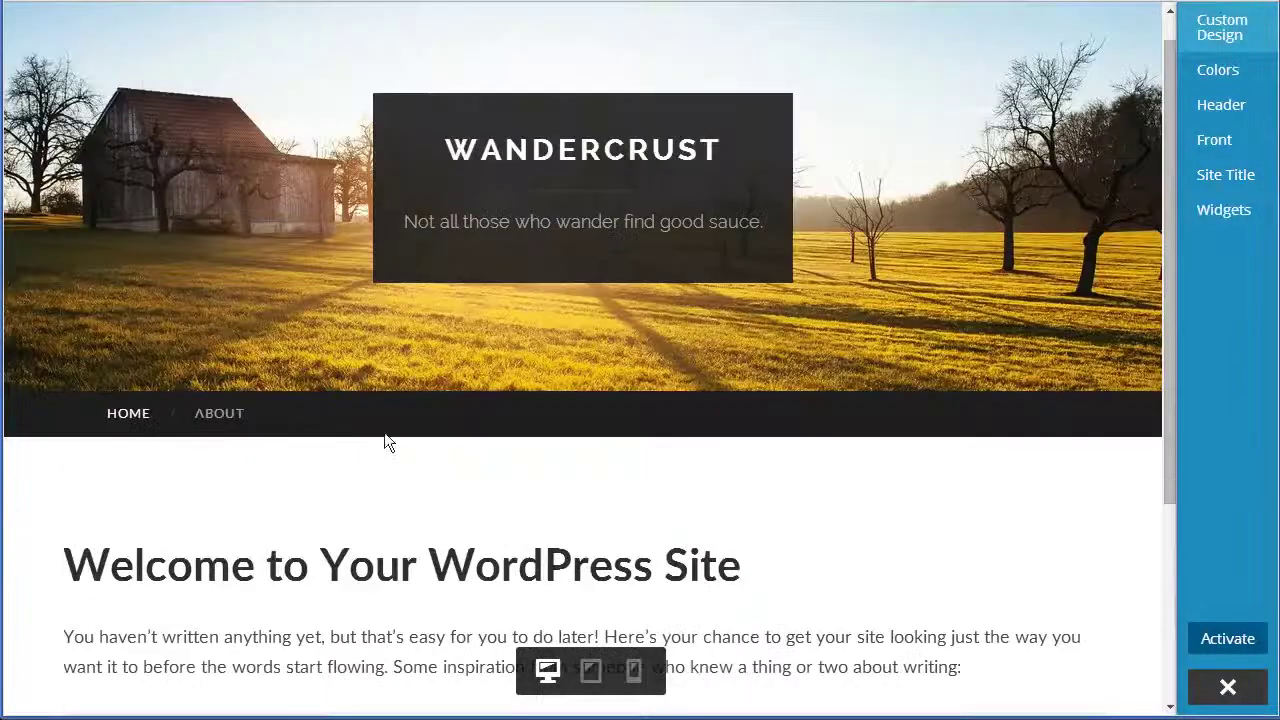
click(207, 425)
scroll(391, 440, down, 5)
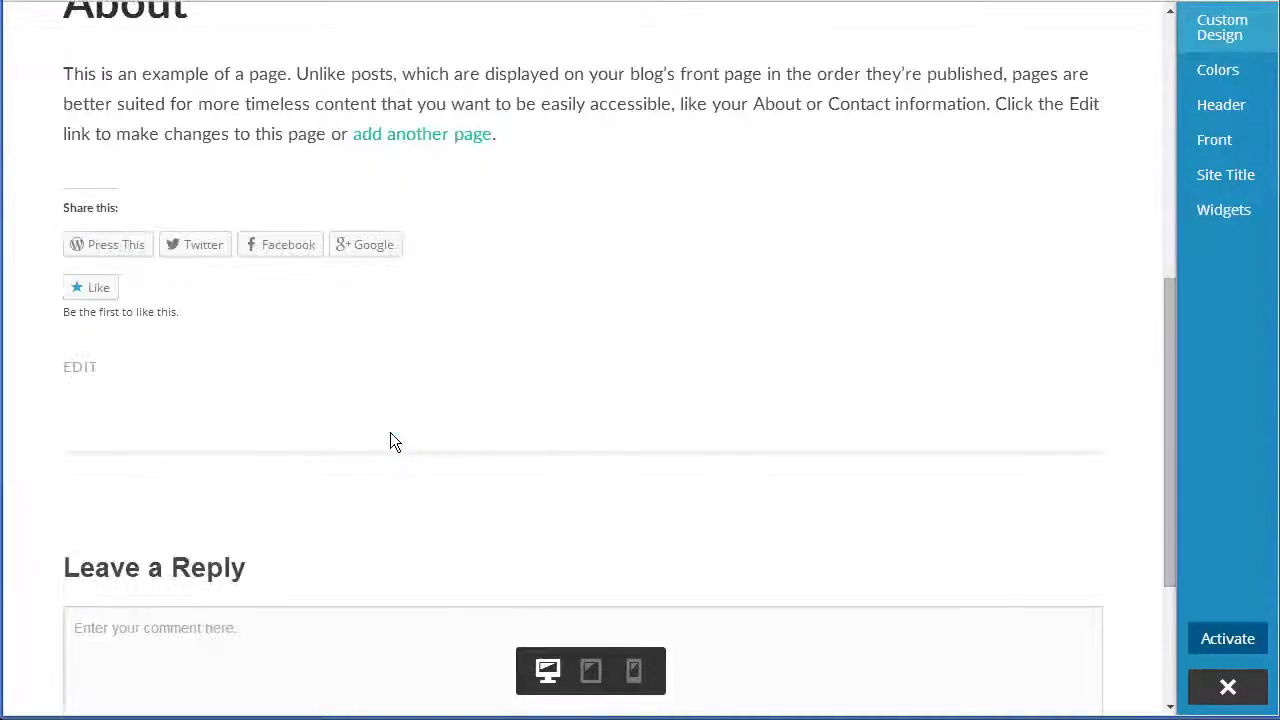
scroll(651, 522, down, 1)
scroll(651, 522, down, 2)
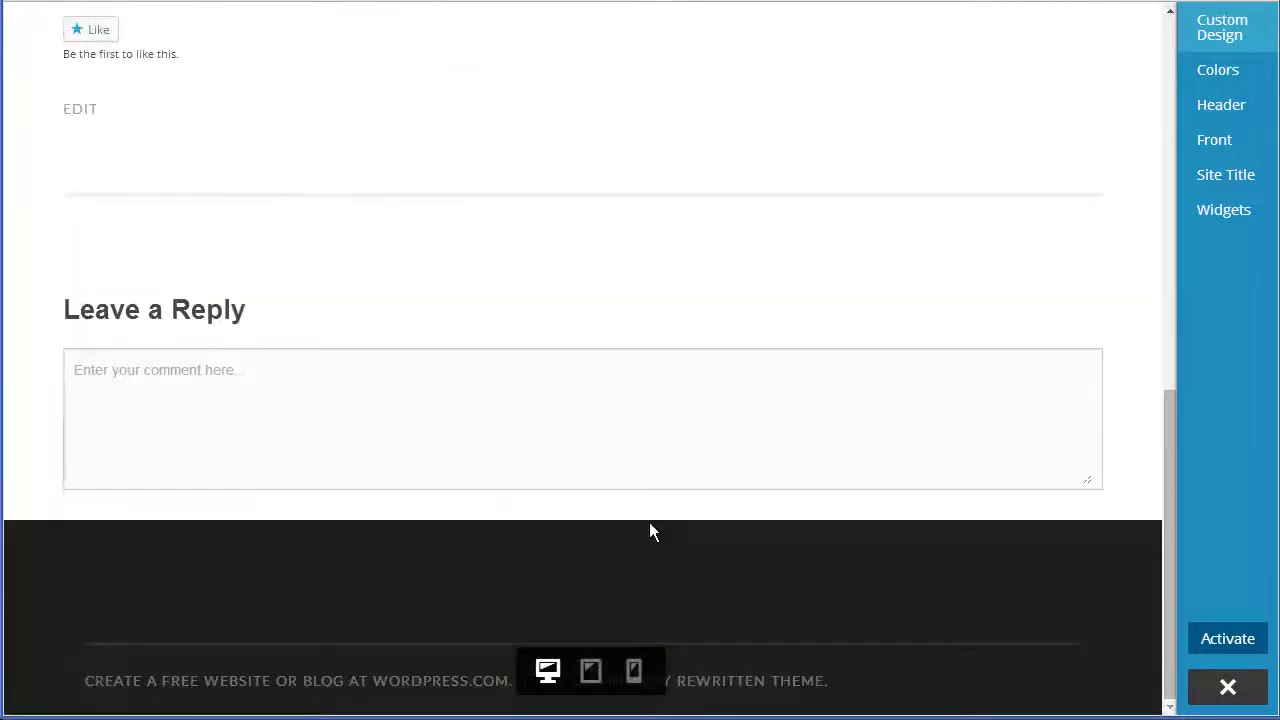
scroll(505, 598, up, 10)
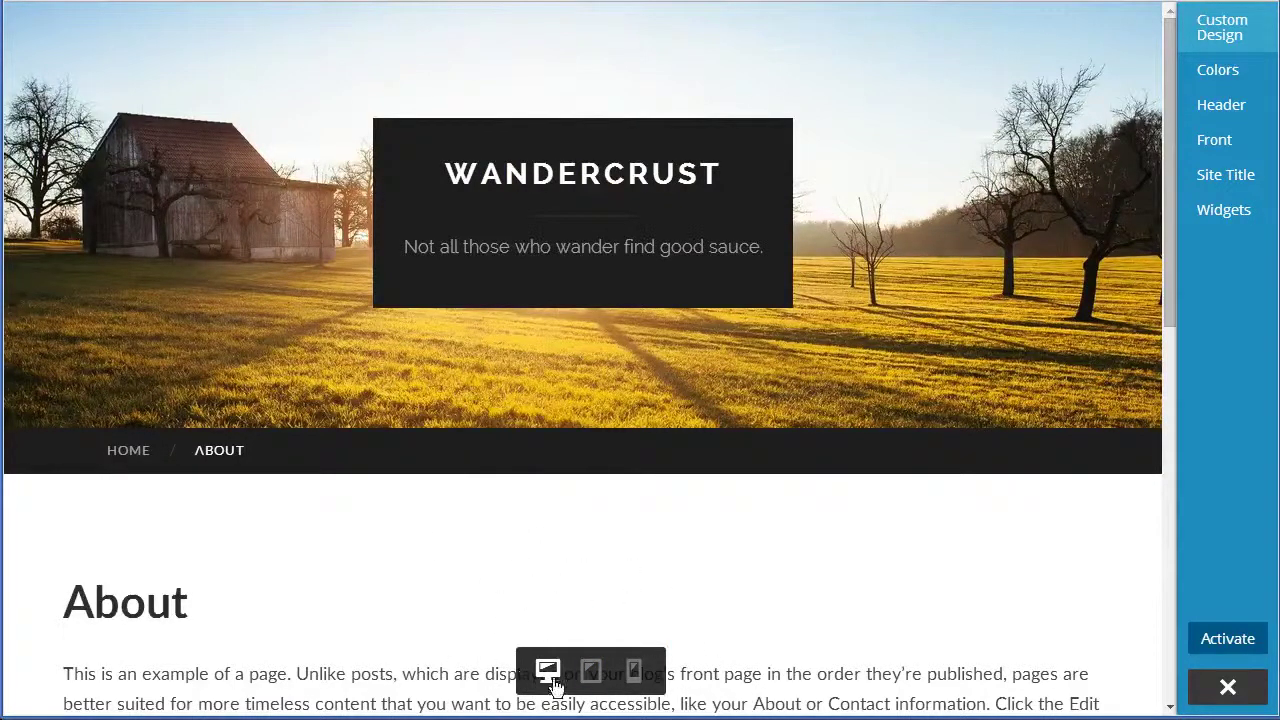
Check the About page in the tablet-size preview and switch the preview to phone size
click(591, 674)
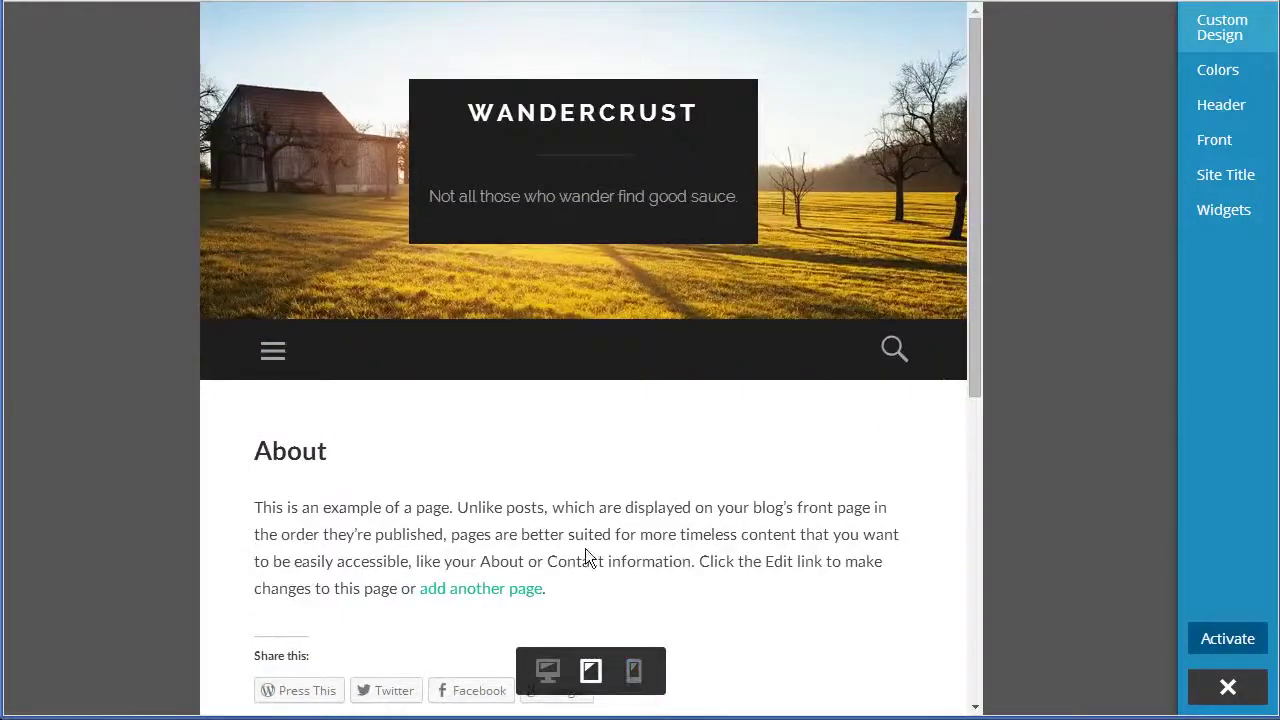
scroll(560, 449, down, 2)
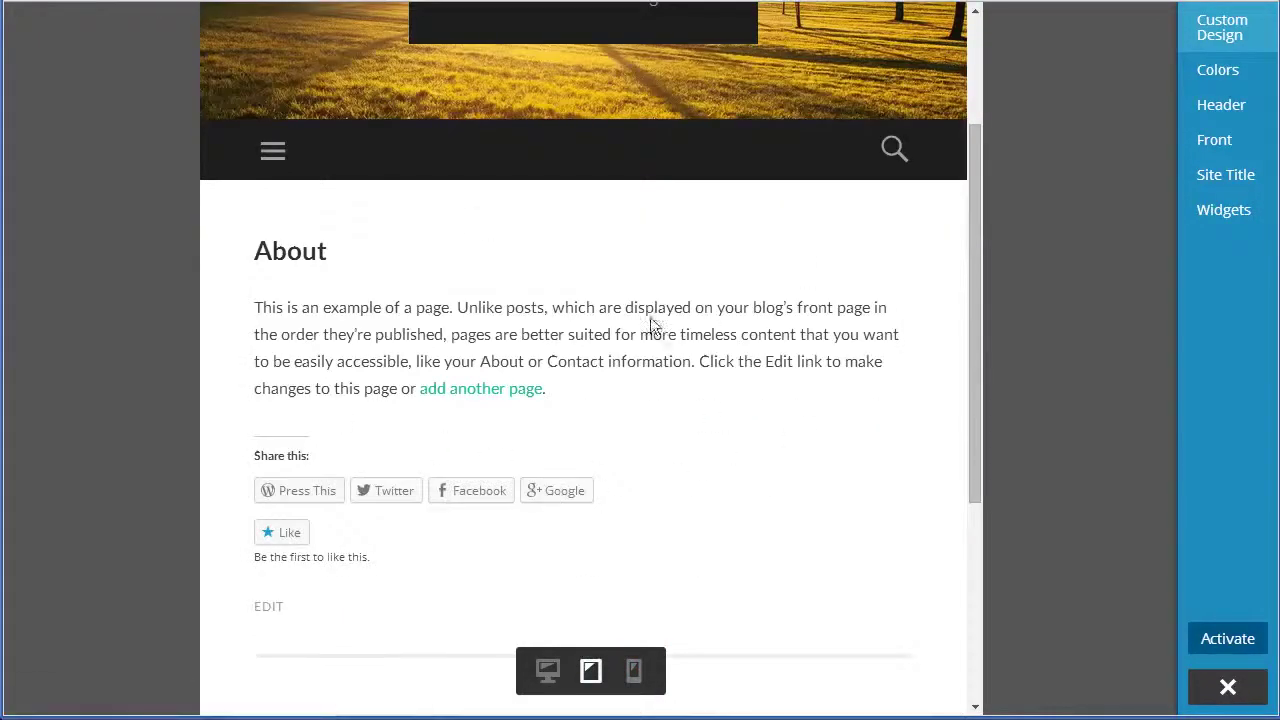
scroll(550, 500, up, 2)
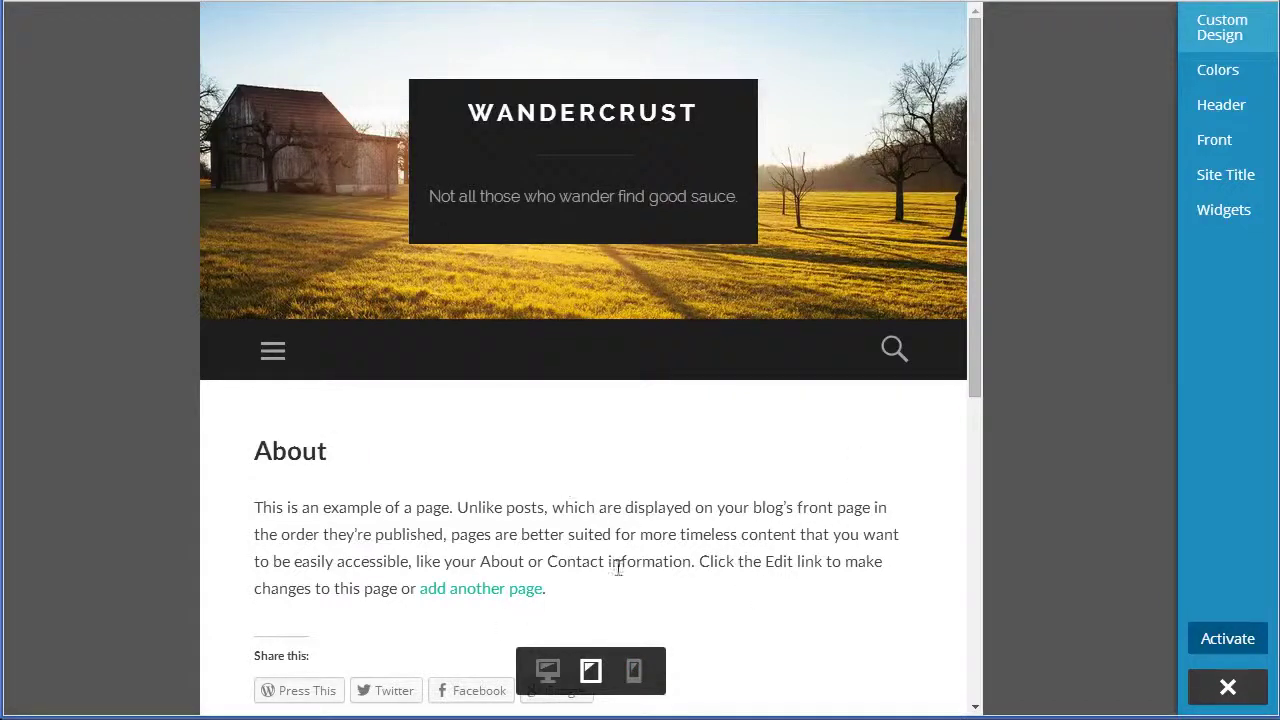
click(634, 672)
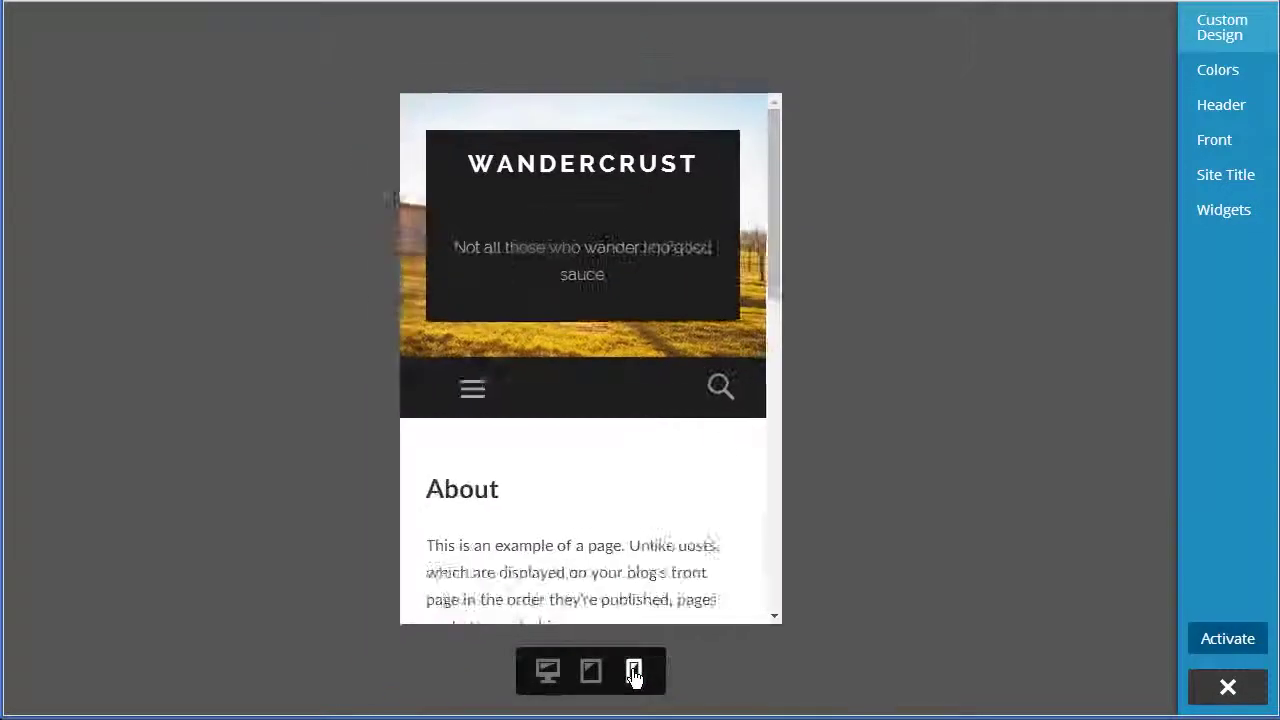
Return the Hemingway Rewritten preview to desktop size, activate the theme on the Wandercrust site and dismiss the welcome message
mouse_move(745, 228)
mouse_down()
mouse_move(729, 553)
mouse_move(733, 209)
mouse_up()
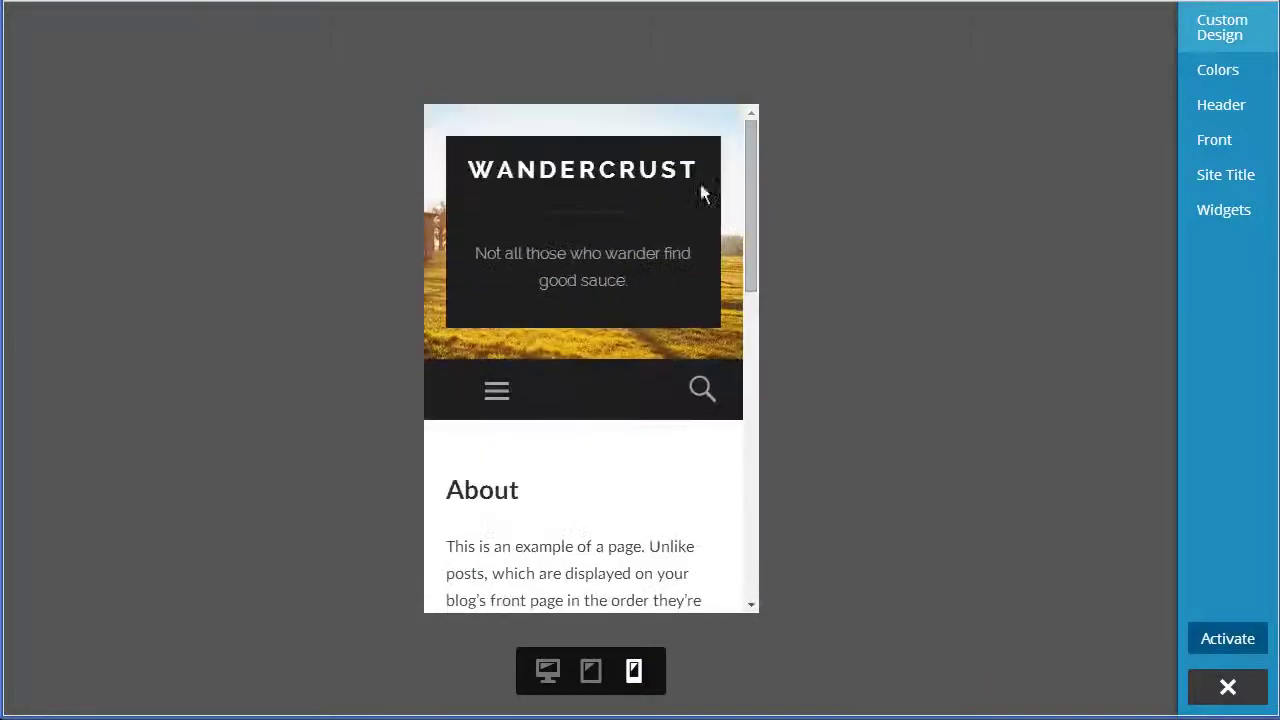
click(547, 672)
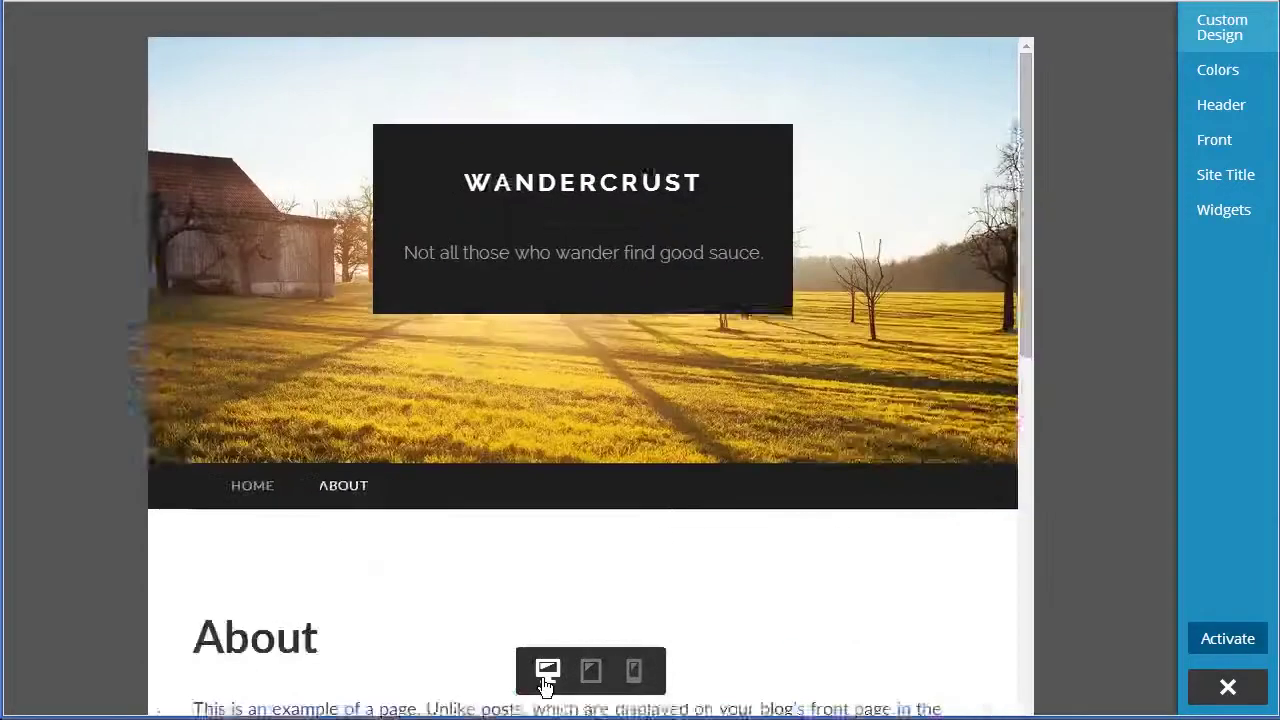
click(1210, 647)
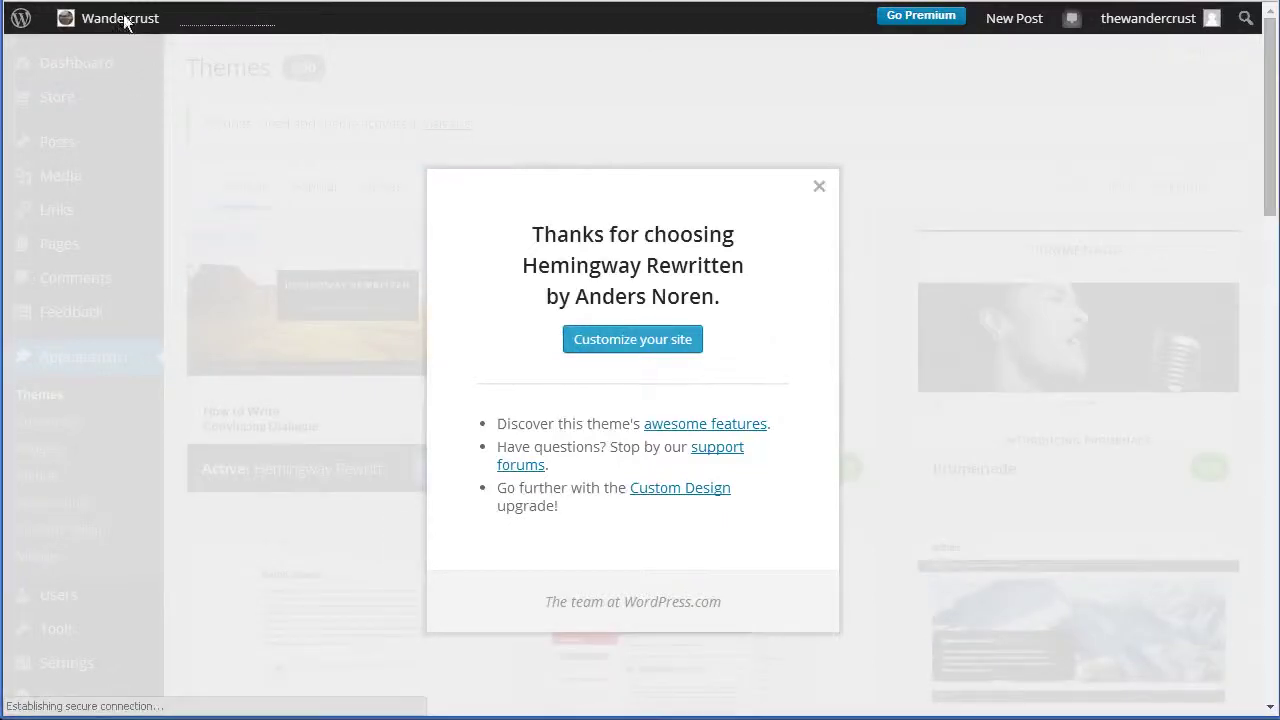
click(822, 185)
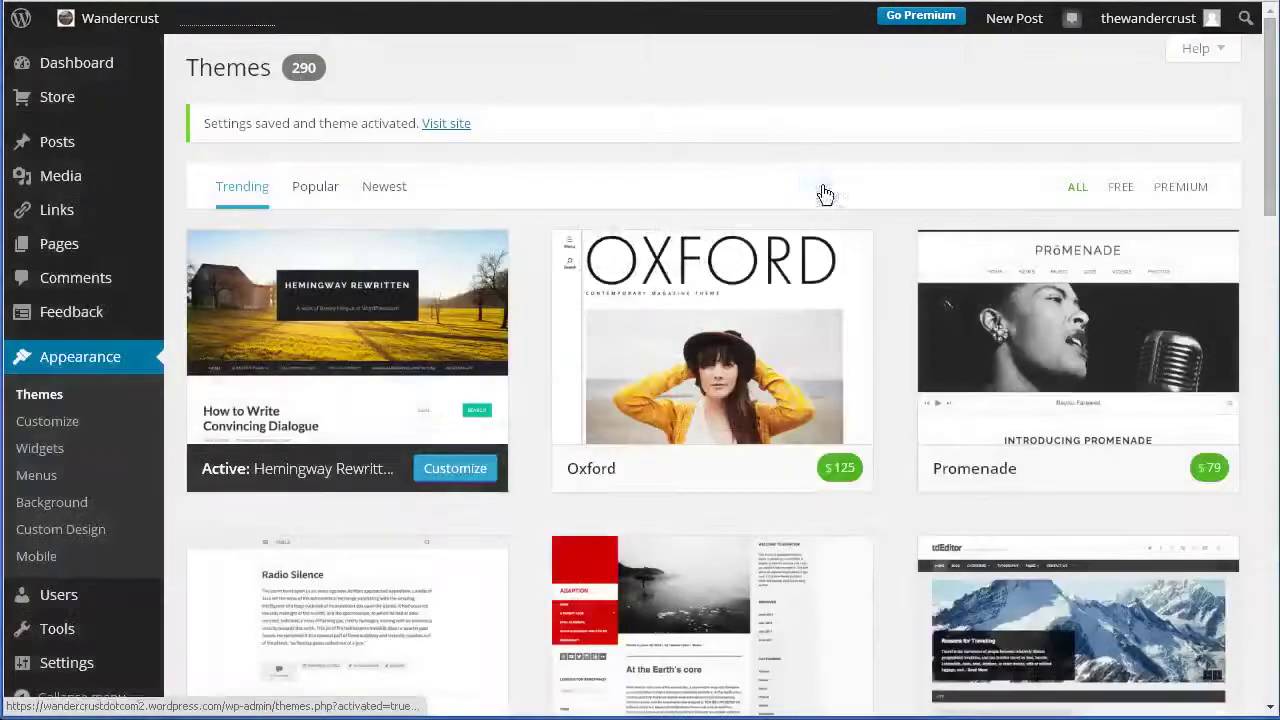
Open the live Wandercrust site and look over its front page from the header to the footer
click(105, 20)
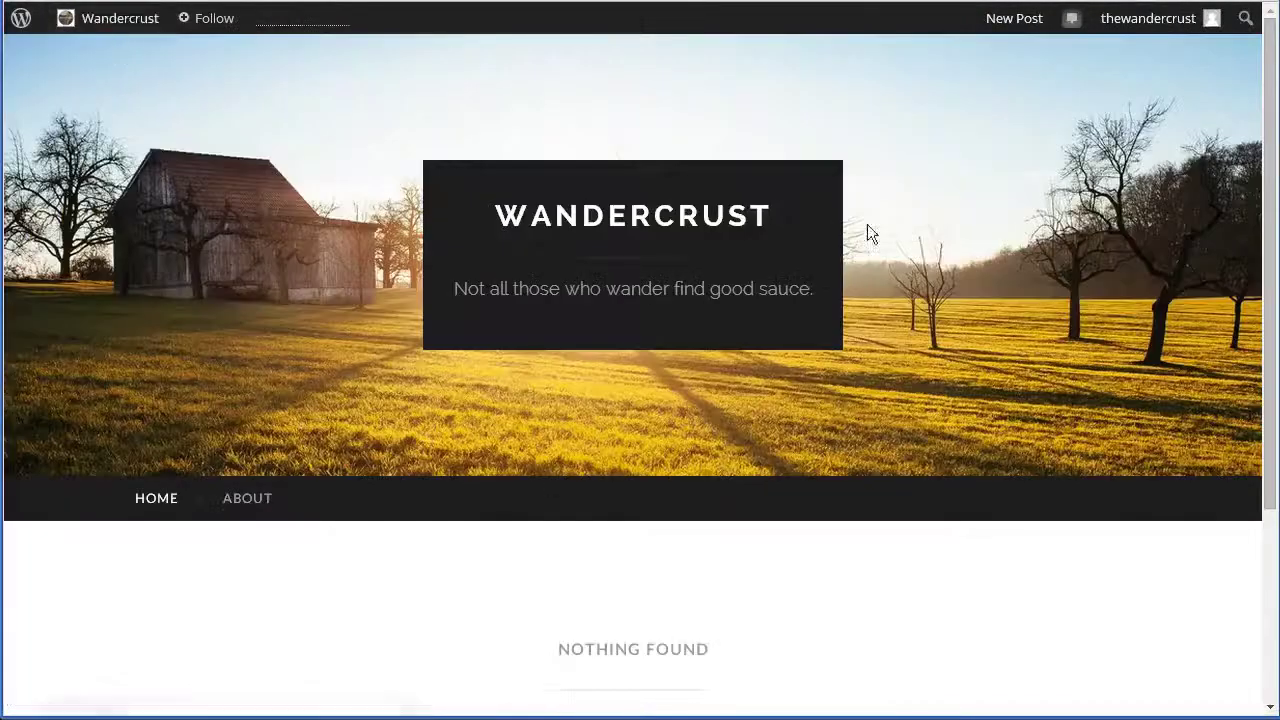
scroll(354, 483, down, 3)
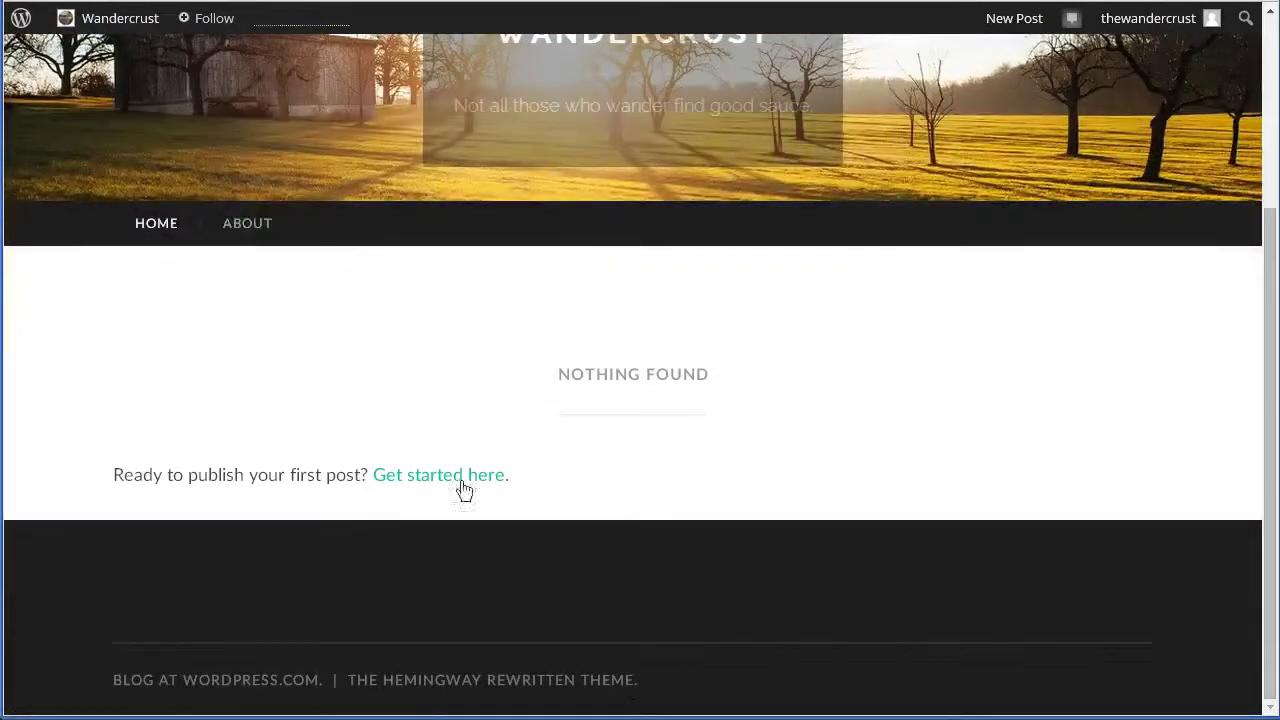
scroll(434, 547, up, 3)
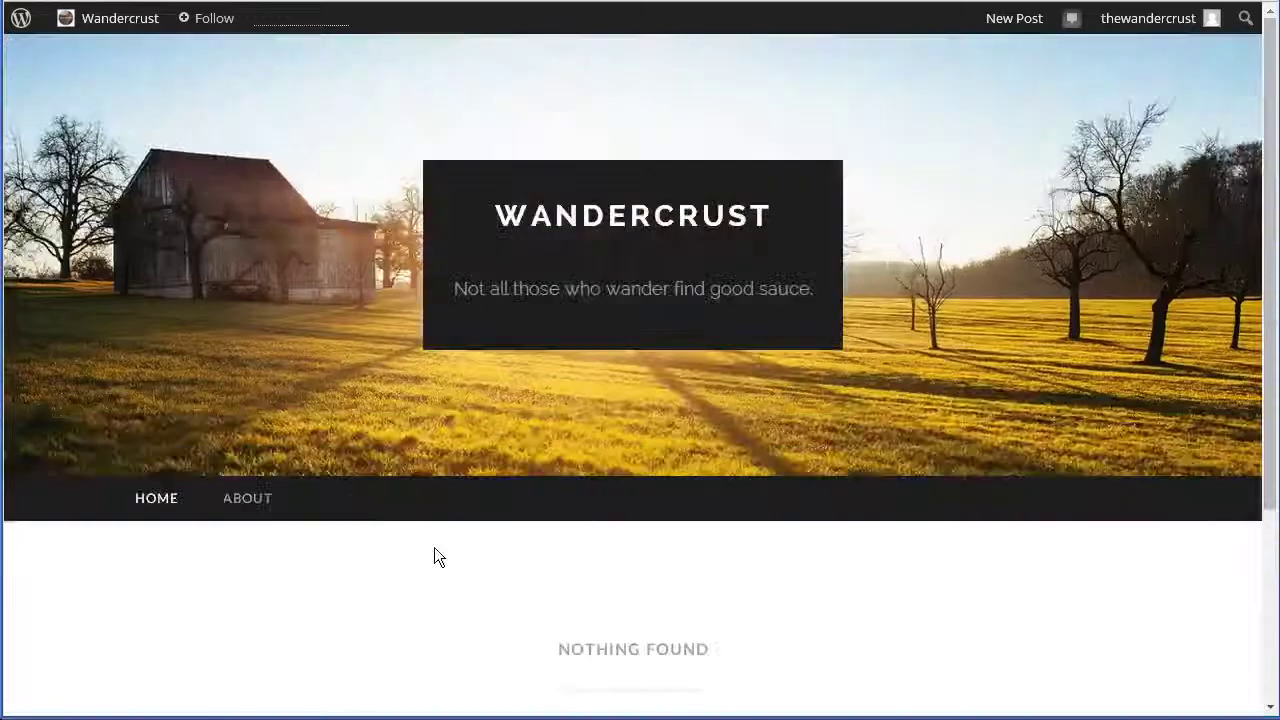